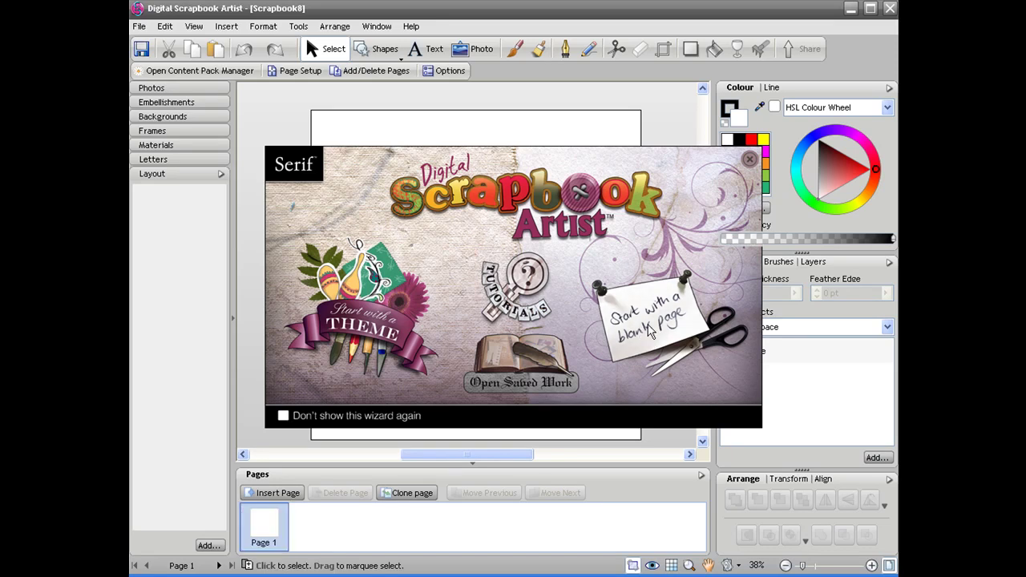
Step: Start a new blank scrapbook from the startup wizard, bringing up the Content Pack Manager
left_click(641, 331)
left_click_drag(292, 180, 294, 383)
Step: Preview the layouts in the Basic, Contemporary, Holiday and New Baby photobook packs
left_click(251, 207)
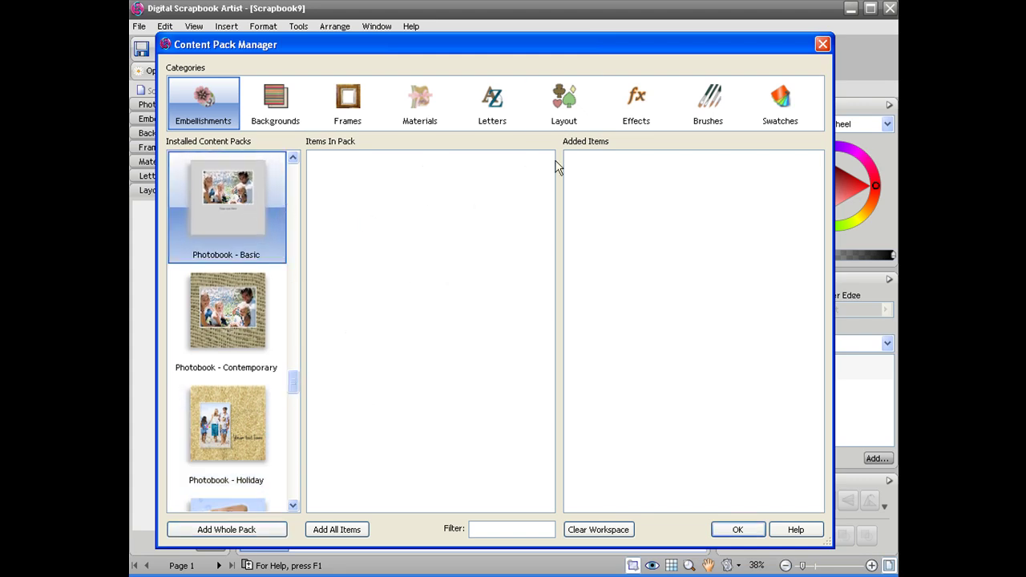
left_click(572, 106)
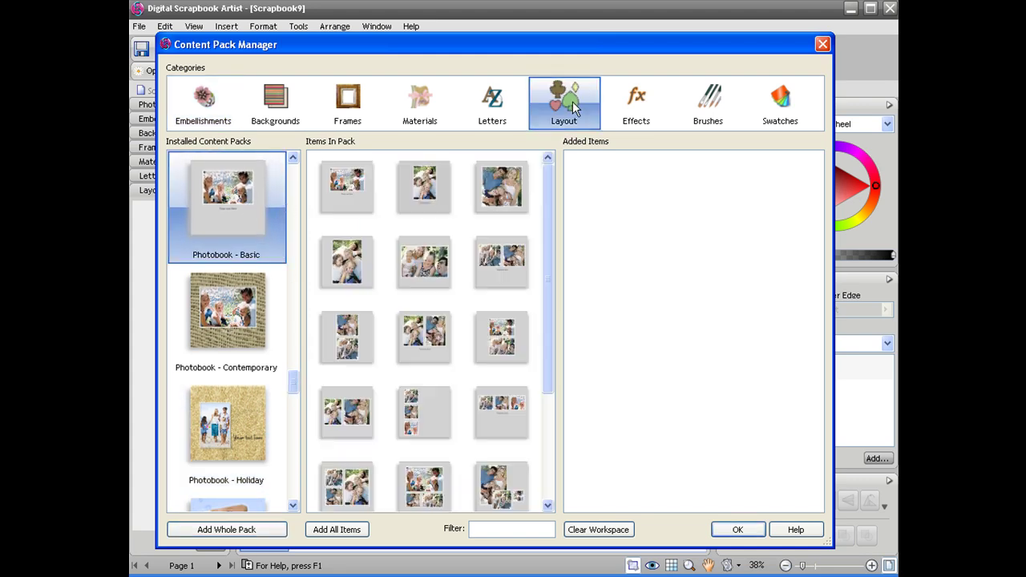
left_click_drag(547, 197, 513, 197)
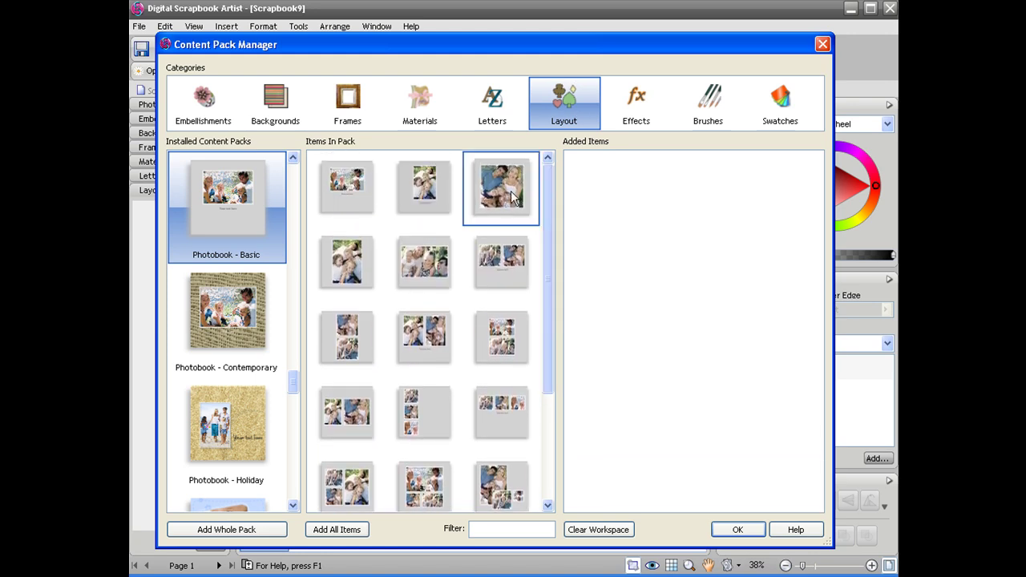
left_click(240, 312)
left_click_drag(292, 383, 294, 402)
left_click(241, 265)
left_click(243, 376)
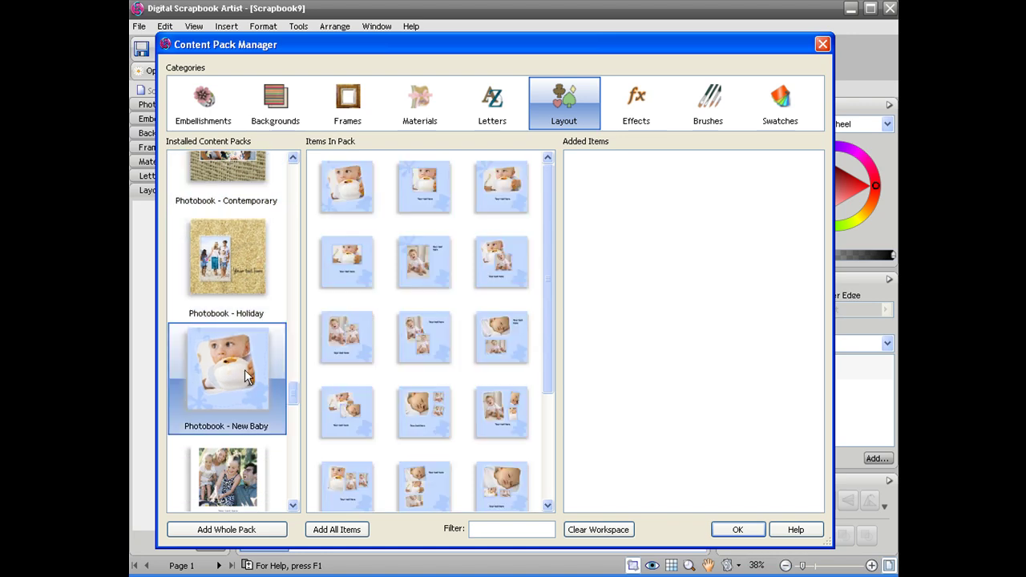
Step: Add the whole Photobook - Holiday pack and confirm with OK
left_click(236, 269)
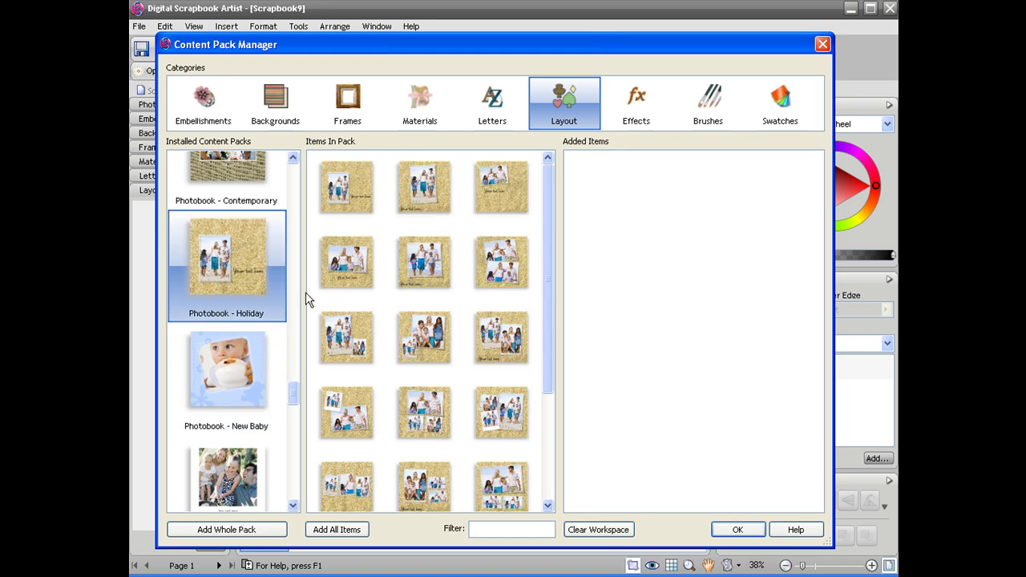
left_click(238, 532)
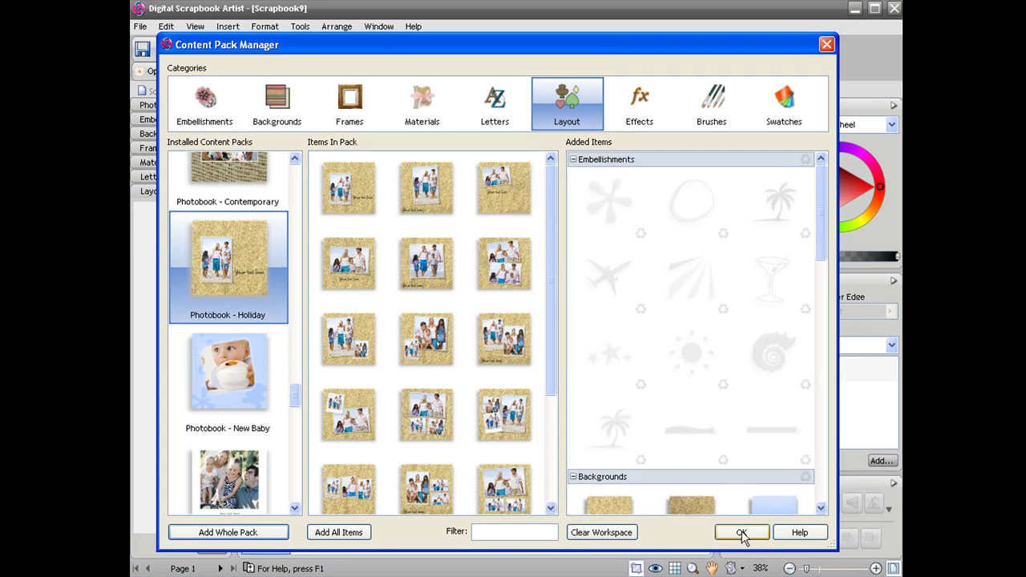
left_click(741, 533)
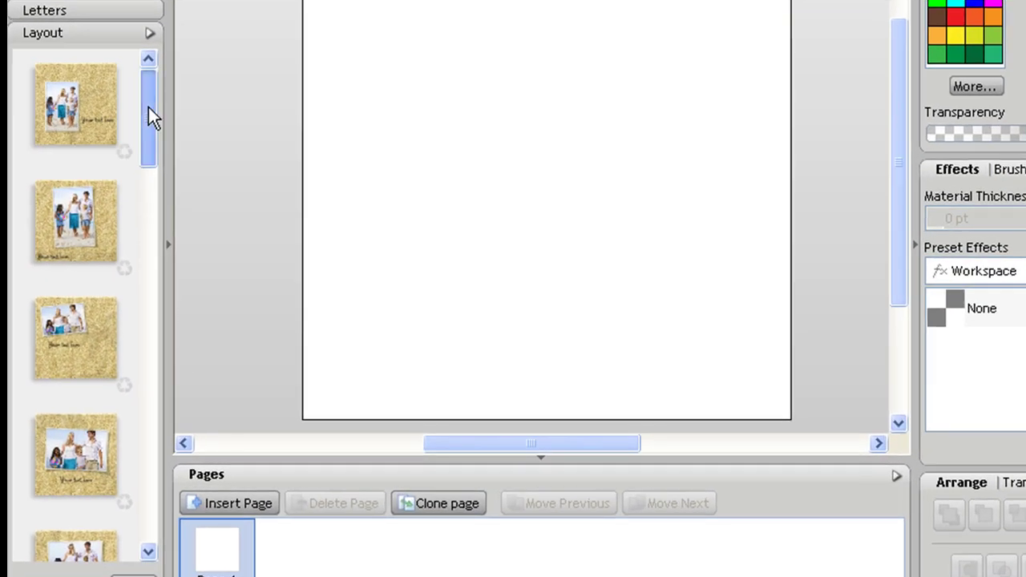
Step: Fill four pages with different Holiday sand layouts, starting with a single-photo layout
left_click_drag(148, 107, 150, 134)
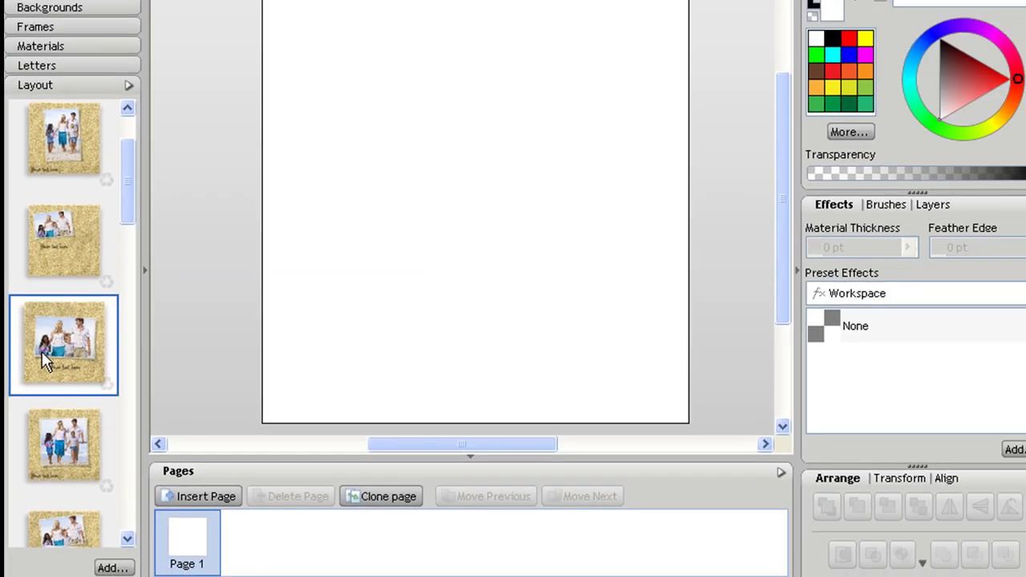
left_click_drag(55, 332, 513, 141)
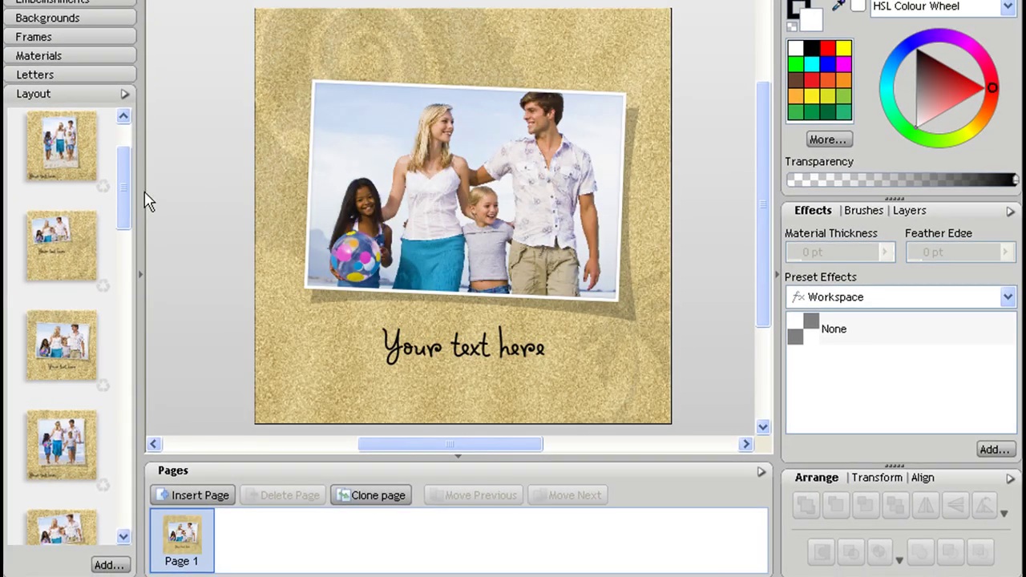
left_click_drag(121, 211, 344, 249)
left_click_drag(120, 265, 375, 341)
left_click_drag(124, 316, 120, 425)
left_click_drag(91, 407, 518, 267)
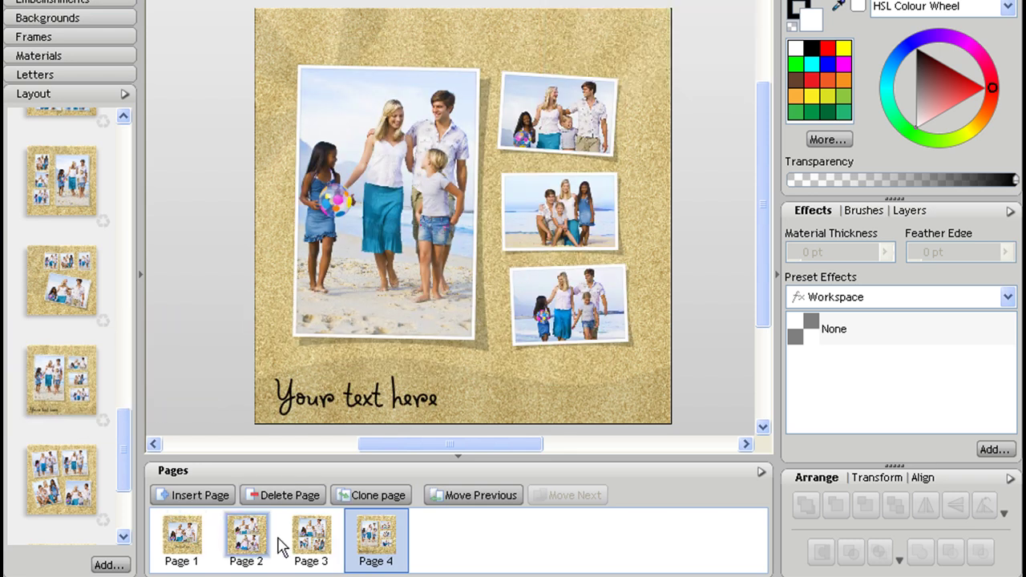
Step: Check pages 1 to 4 in turn
left_click(188, 545)
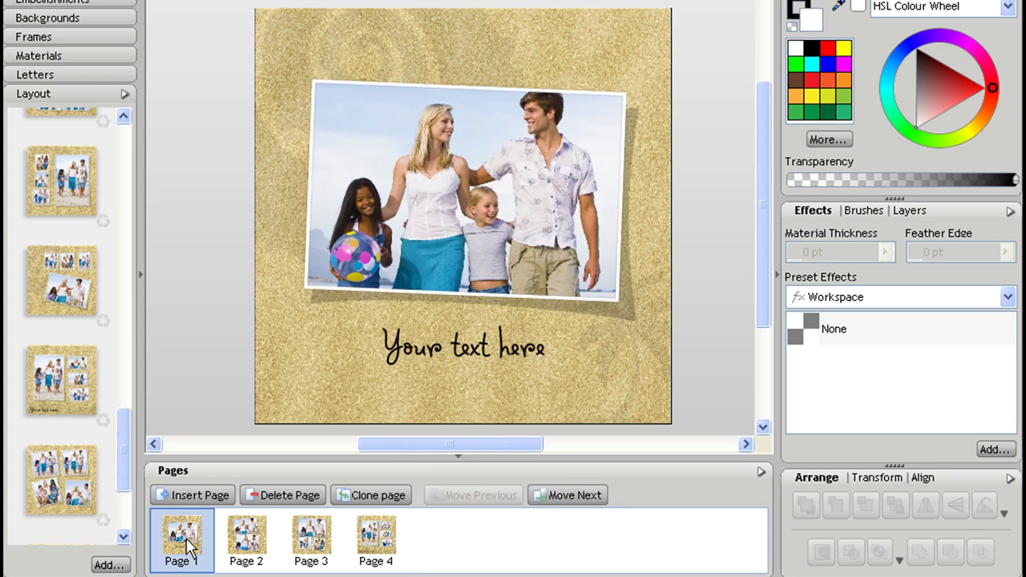
left_click(242, 538)
left_click(319, 552)
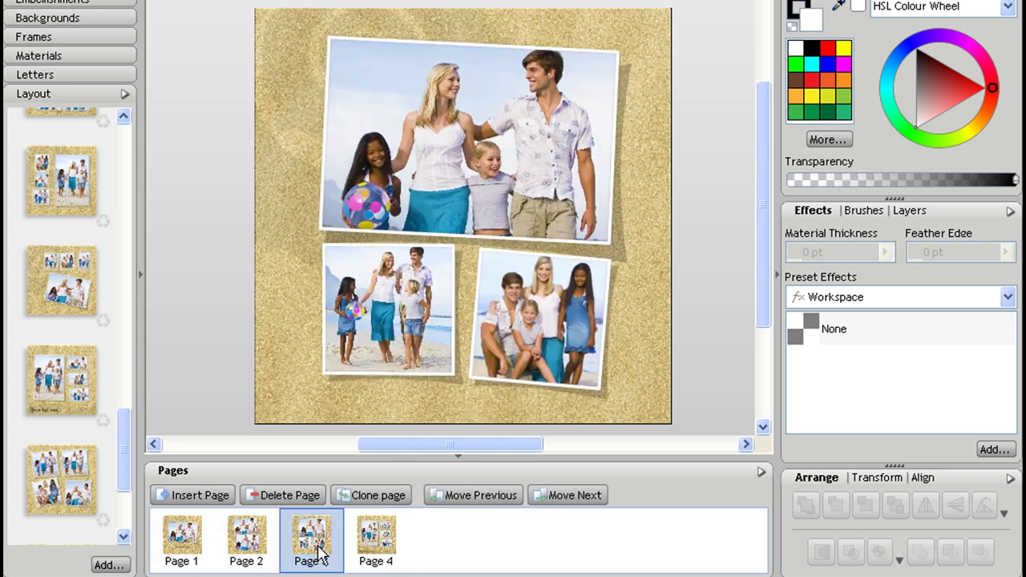
left_click(381, 553)
Step: Add all twelve JPGs from the Antigua folder to the Photos tab
left_click(183, 544)
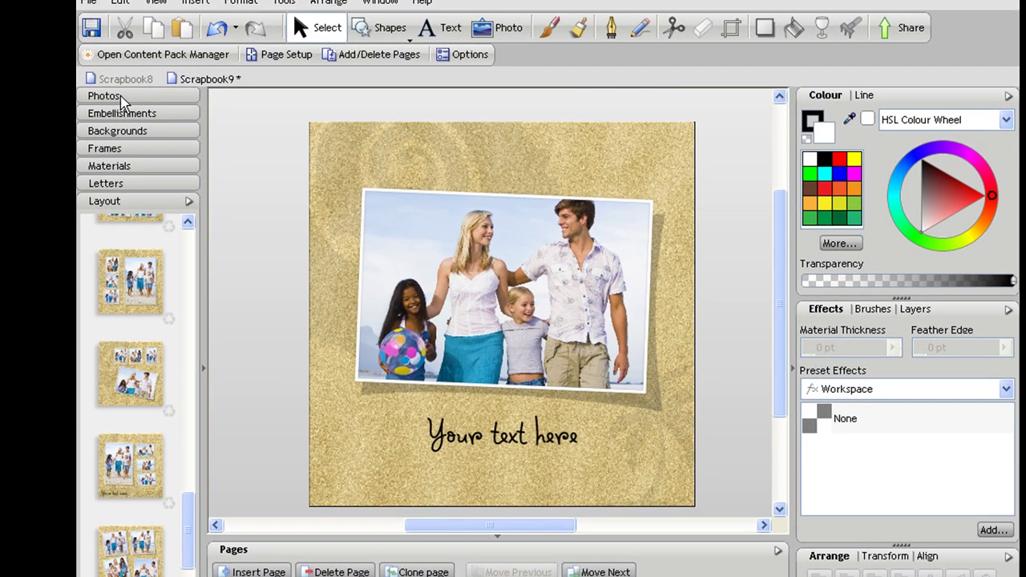
left_click(104, 97)
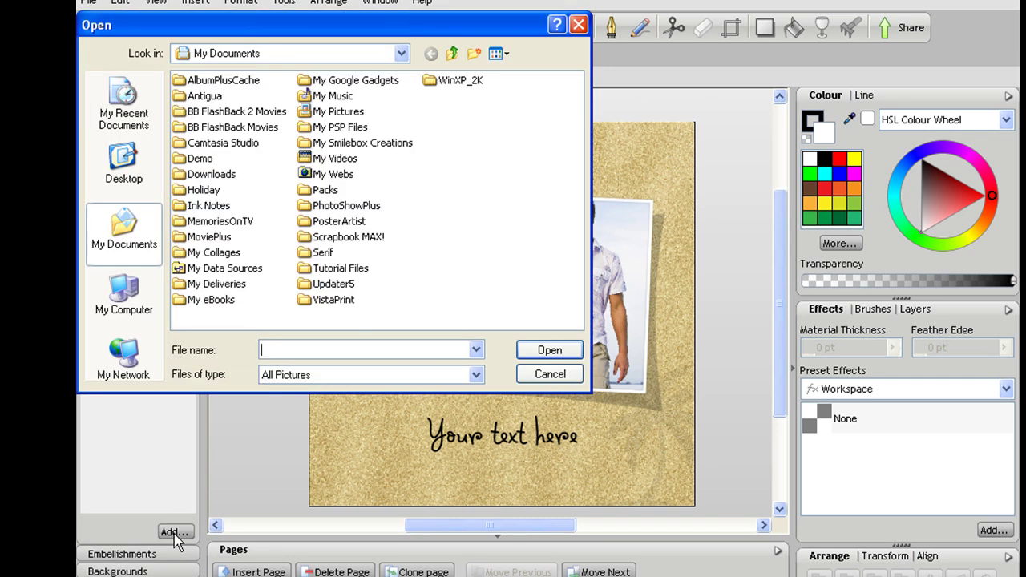
double_click(206, 97)
left_click_drag(297, 74, 224, 286)
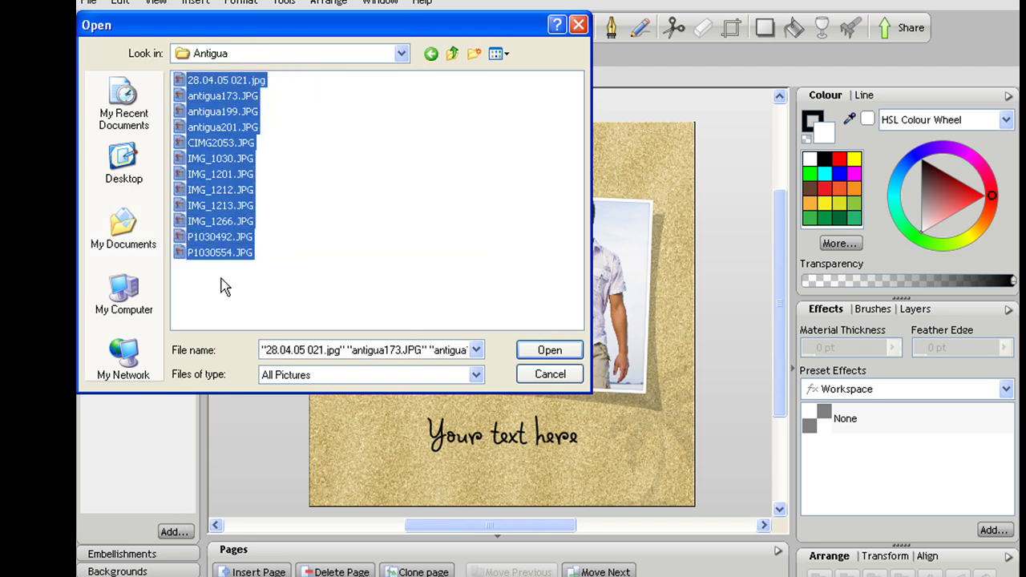
left_click(550, 351)
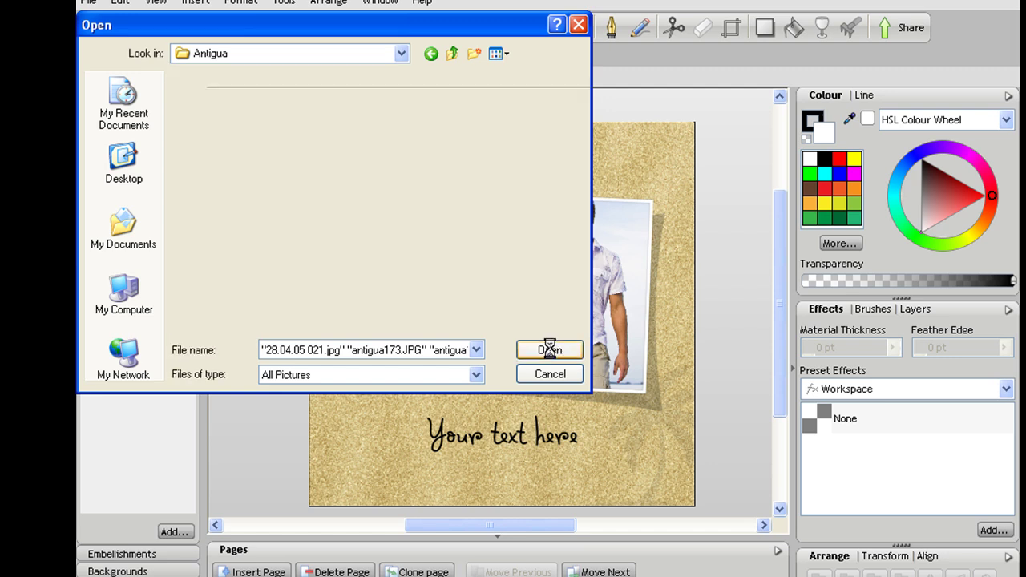
mouse_move(188, 160)
left_mouse_down()
mouse_move(187, 326)
mouse_move(181, 196)
mouse_move(191, 174)
left_mouse_up()
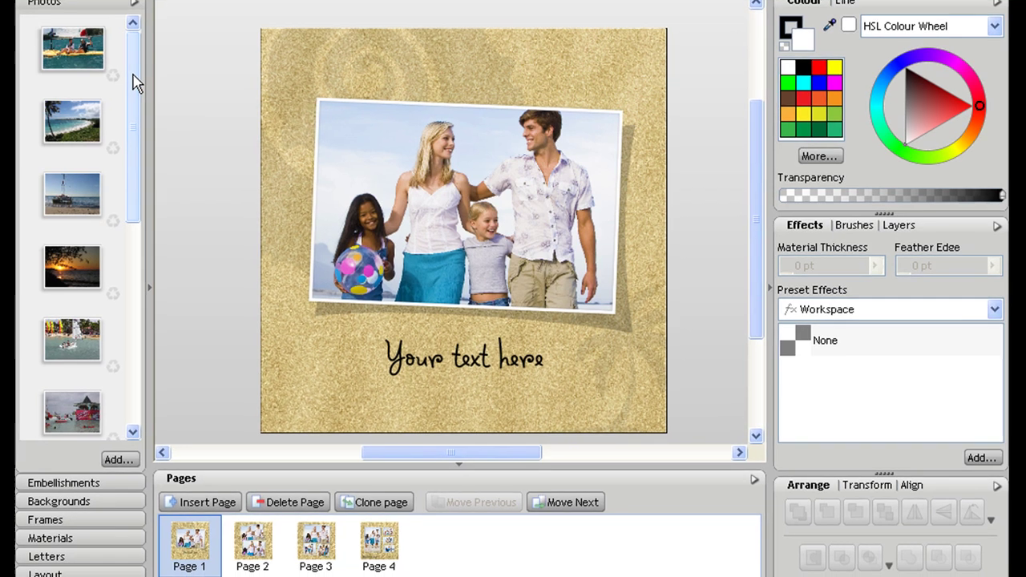
Step: Put the beach photo on page 1 and the palm garden shot in page 2's top frame
left_click(143, 209)
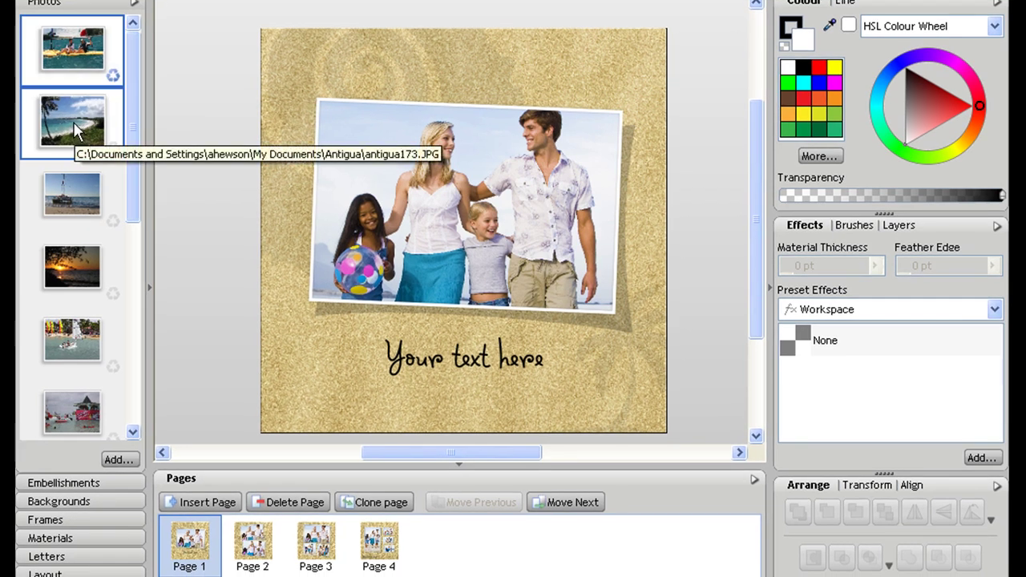
left_click(57, 128)
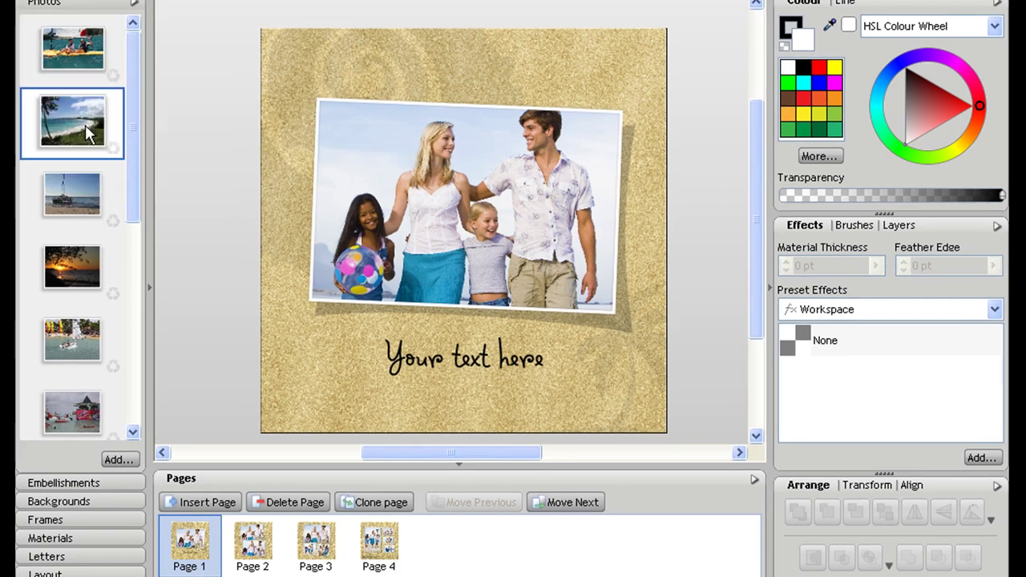
left_click_drag(327, 185, 431, 193)
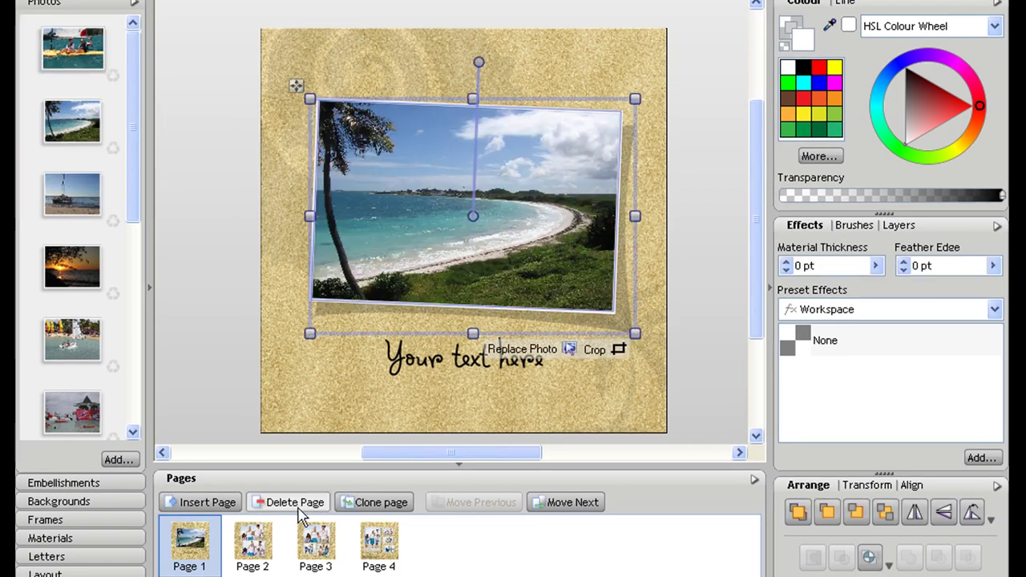
left_click(255, 545)
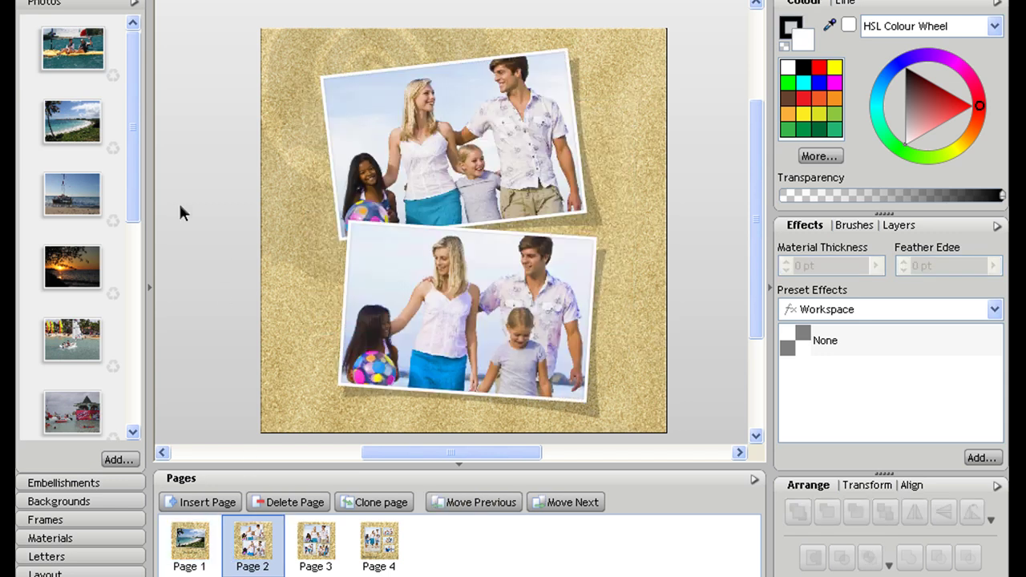
left_click_drag(134, 155, 130, 339)
left_click(76, 373)
left_click_drag(431, 161, 373, 141)
left_click_drag(70, 81, 473, 331)
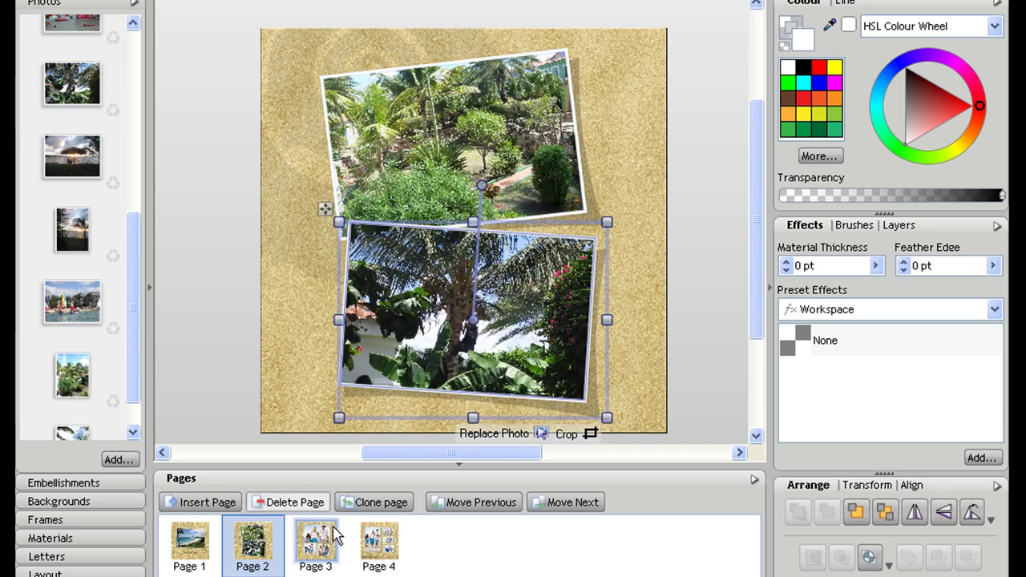
Step: Place the sunset and palm sunset photos in page 3's lower frames
left_click(318, 549)
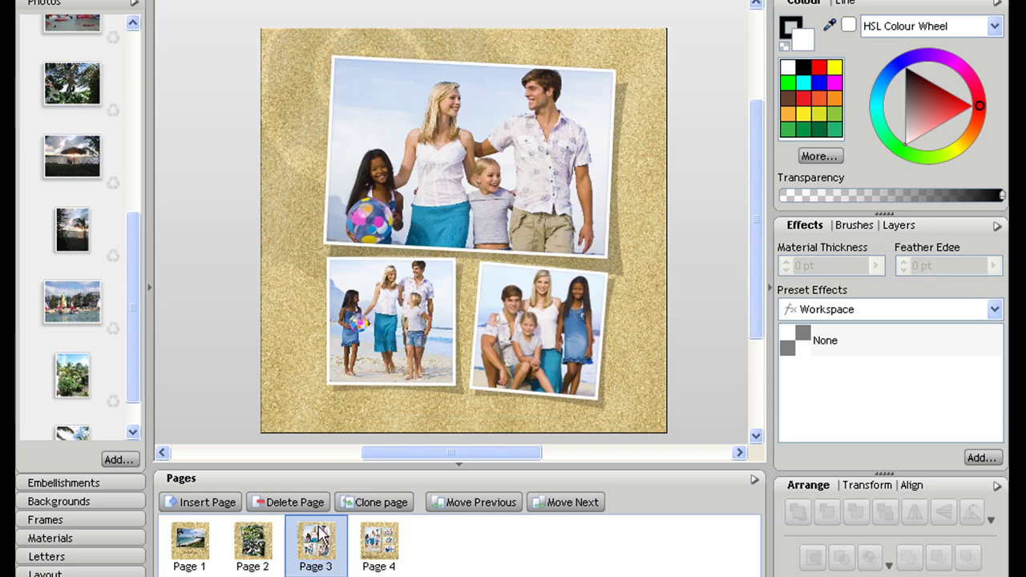
left_click_drag(71, 147, 394, 312)
left_click_drag(56, 245, 590, 339)
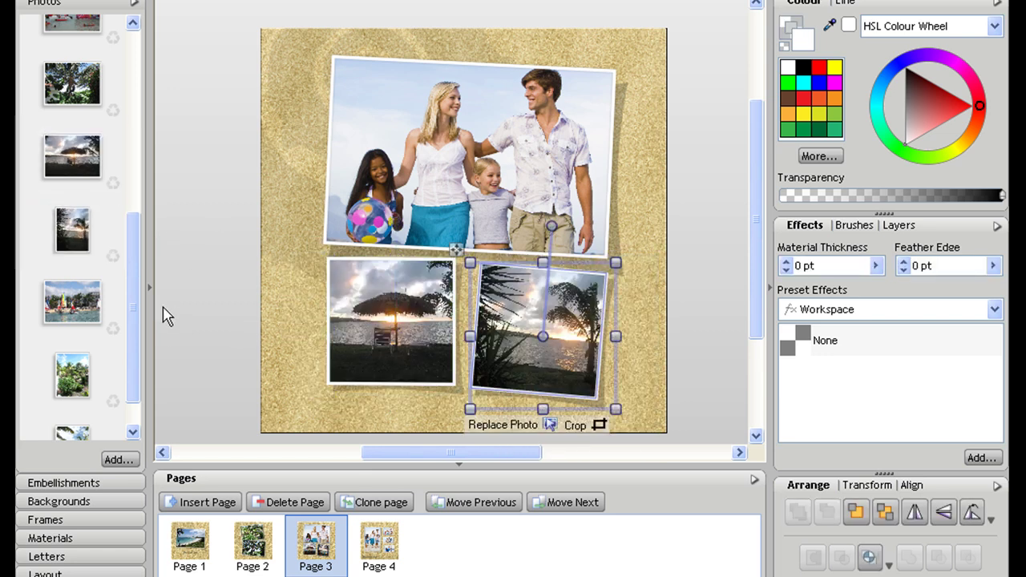
left_click_drag(138, 315, 138, 162)
left_click_drag(114, 211, 417, 168)
Step: Fill page 4 with the catamaran, yellow-sails, pink-boat and sailing photos
left_click(378, 541)
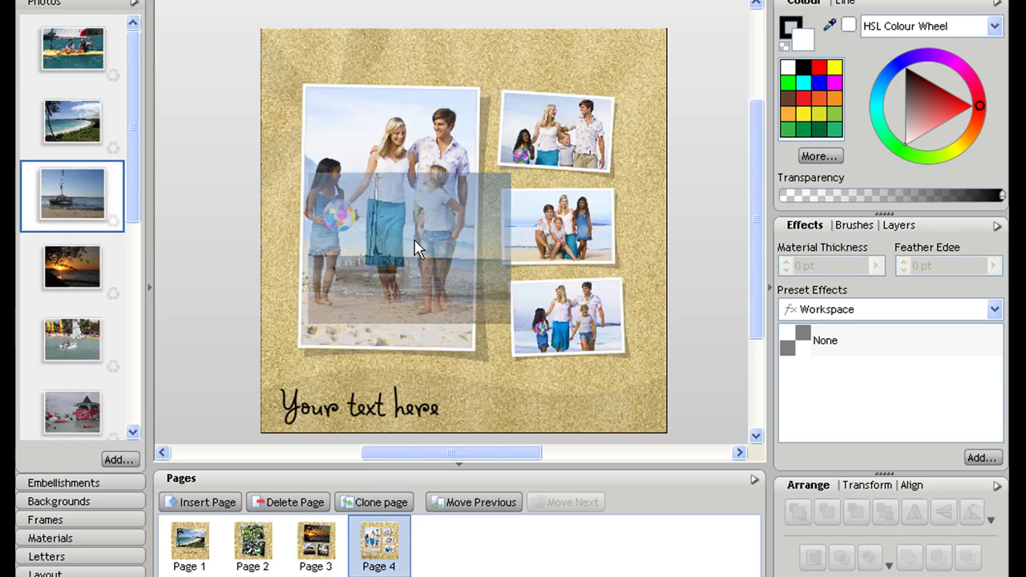
left_click_drag(415, 248, 415, 248)
left_click(101, 370)
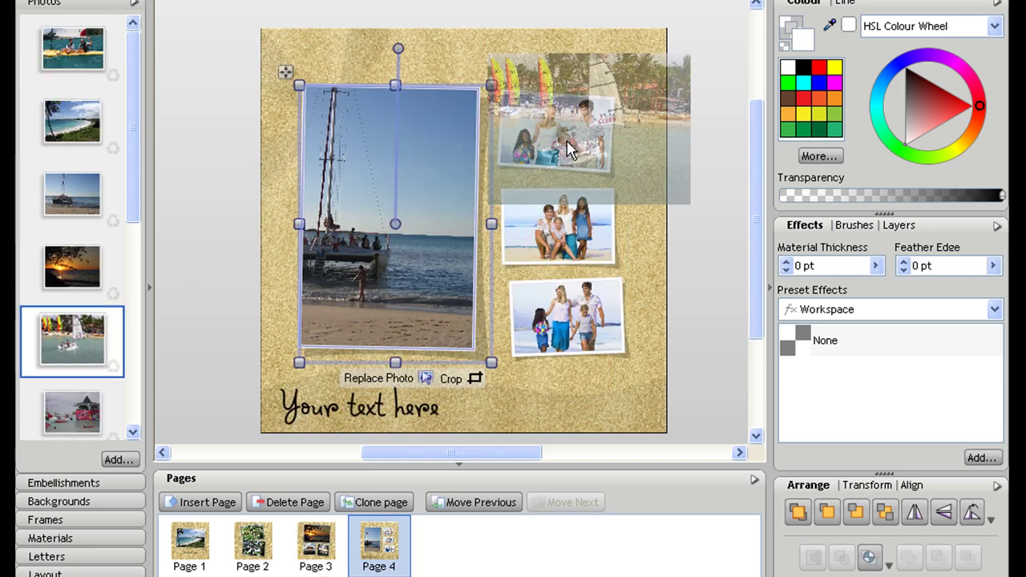
left_click(591, 120)
left_click(548, 232)
left_click(562, 318)
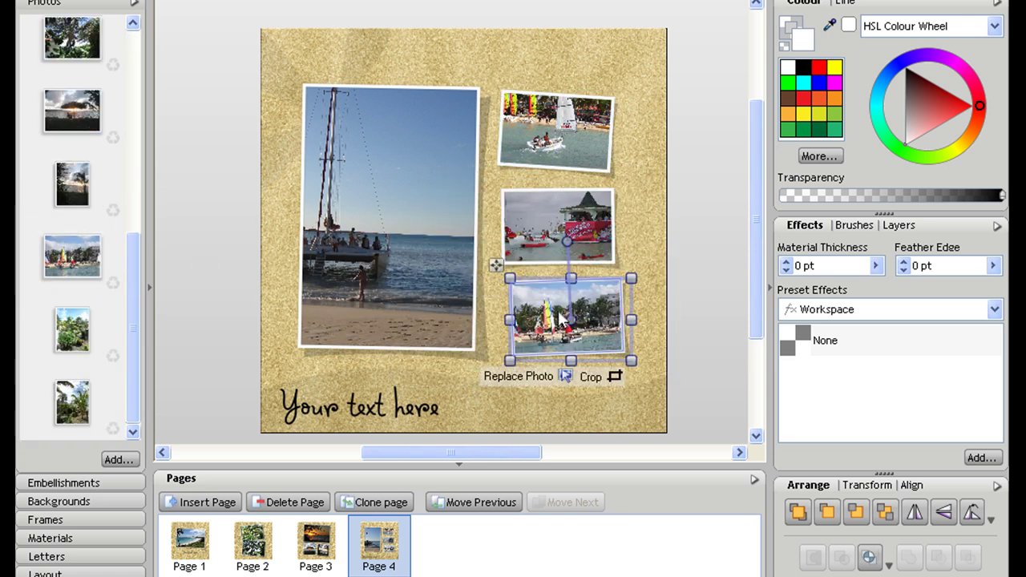
Step: Review pages 1 through 4
left_click(184, 553)
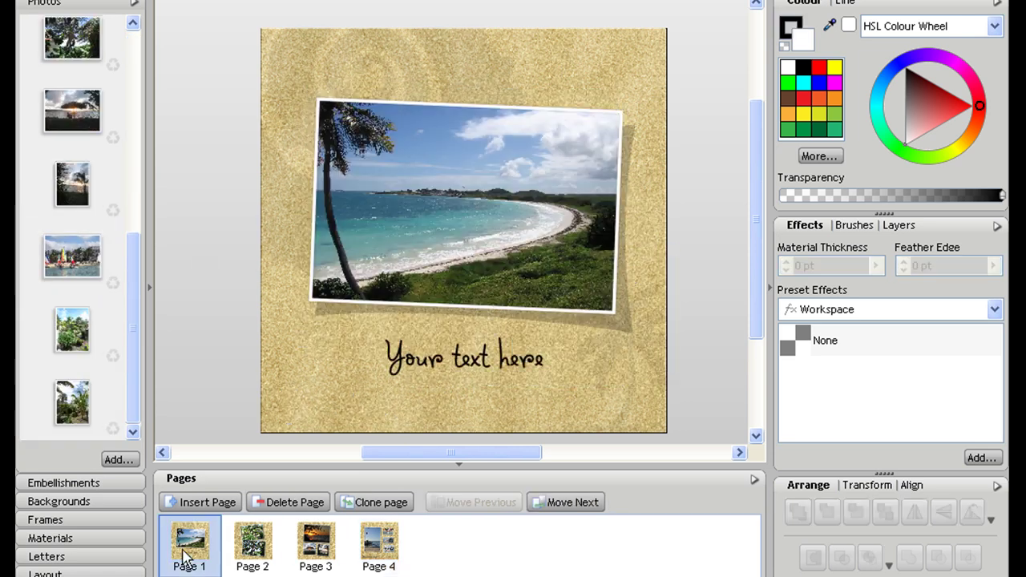
left_click(250, 552)
left_click(308, 551)
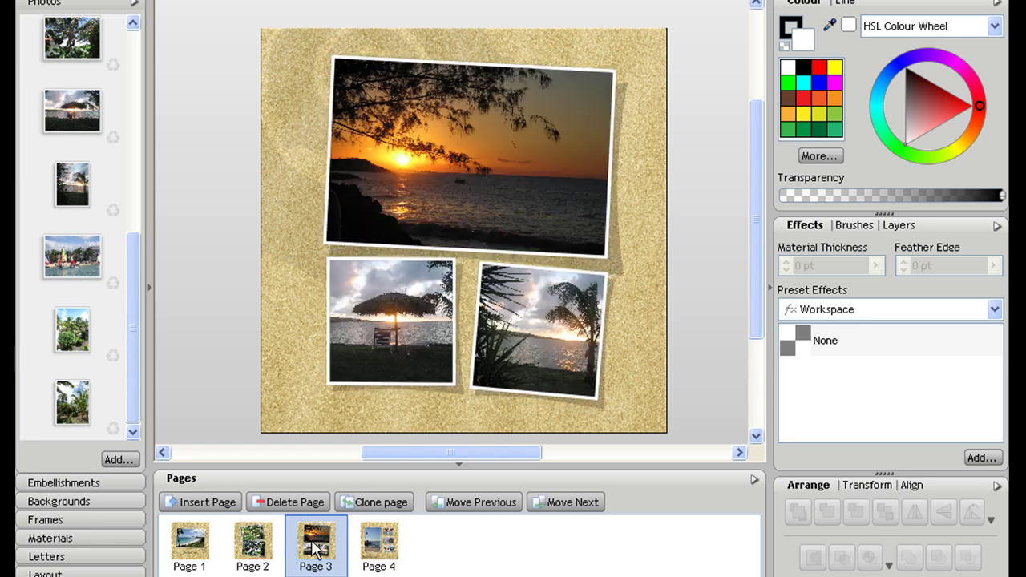
left_click(378, 553)
Step: On the cover, select all of the 'Your text here' caption text for editing
left_click(194, 550)
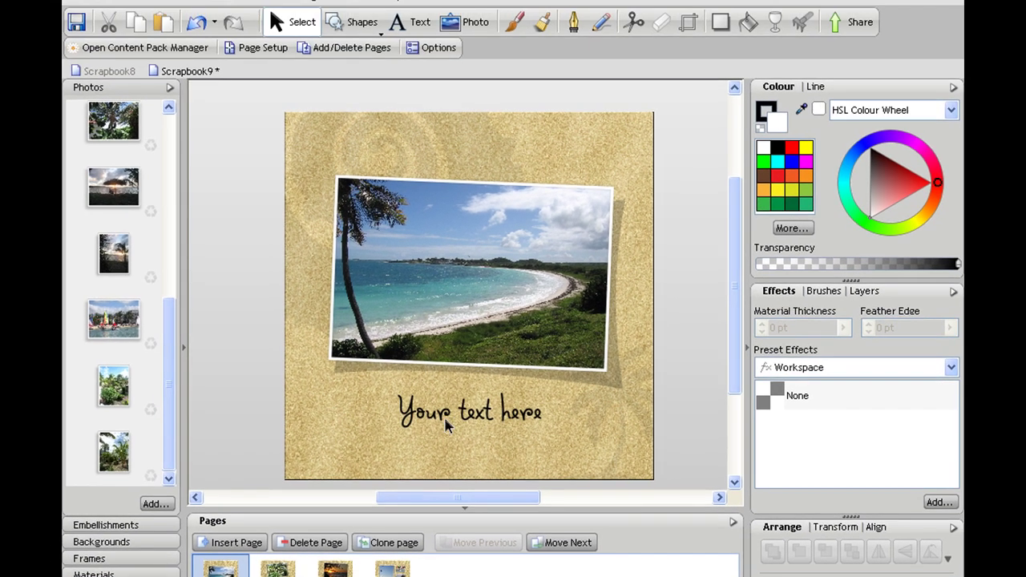
left_click(446, 426)
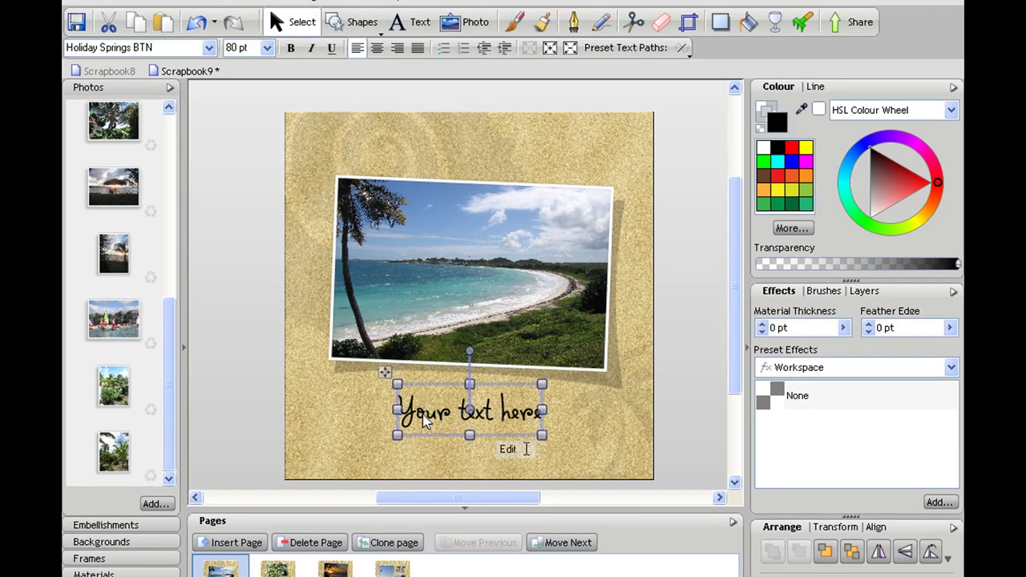
left_click(425, 422)
left_click_drag(399, 412, 542, 412)
Step: Title the cover 'Antigua' and enlarge the lettering to about 147 pt
type("Ant")
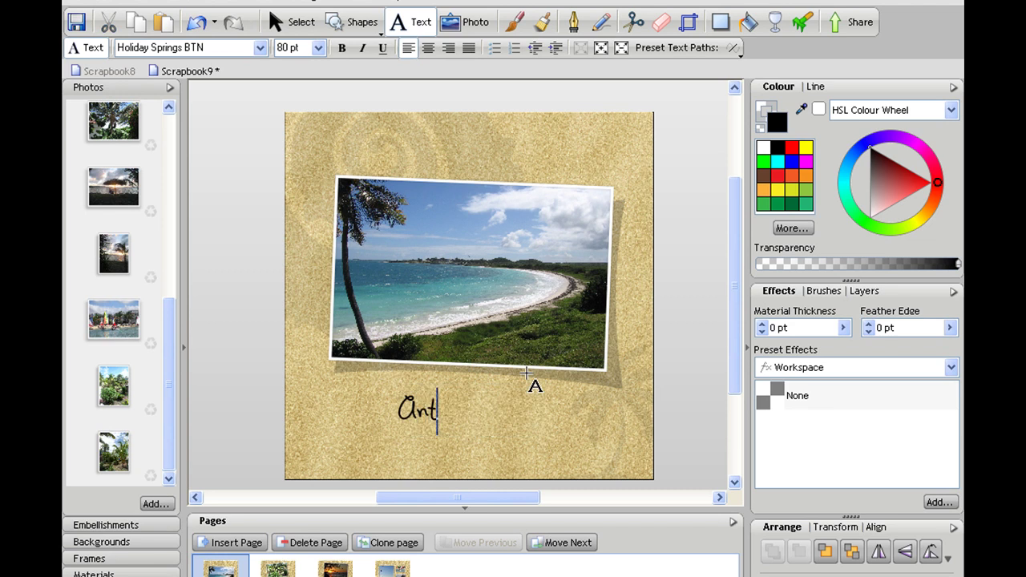
type("igua")
key("Escape")
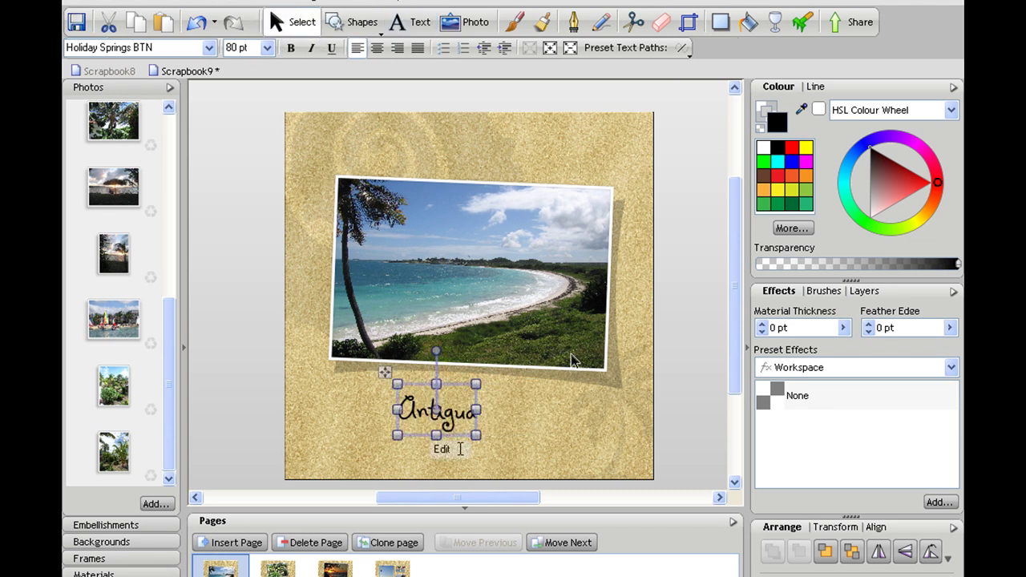
left_click(440, 413)
left_click_drag(476, 434, 549, 465)
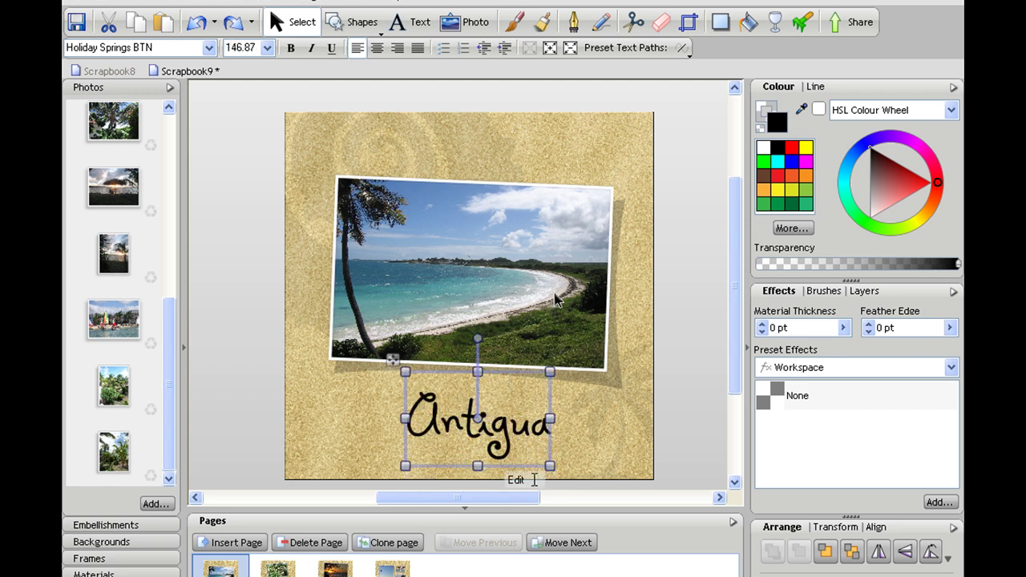
Step: Move the cover's beach photo up and left and make it larger
left_click(545, 309)
left_click_drag(535, 323, 512, 295)
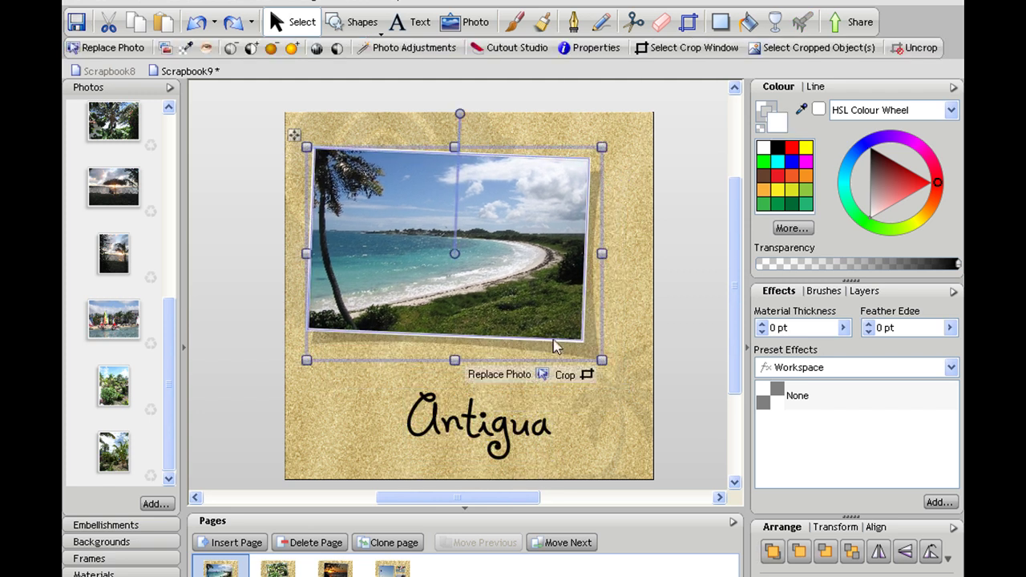
left_click_drag(602, 359, 661, 414)
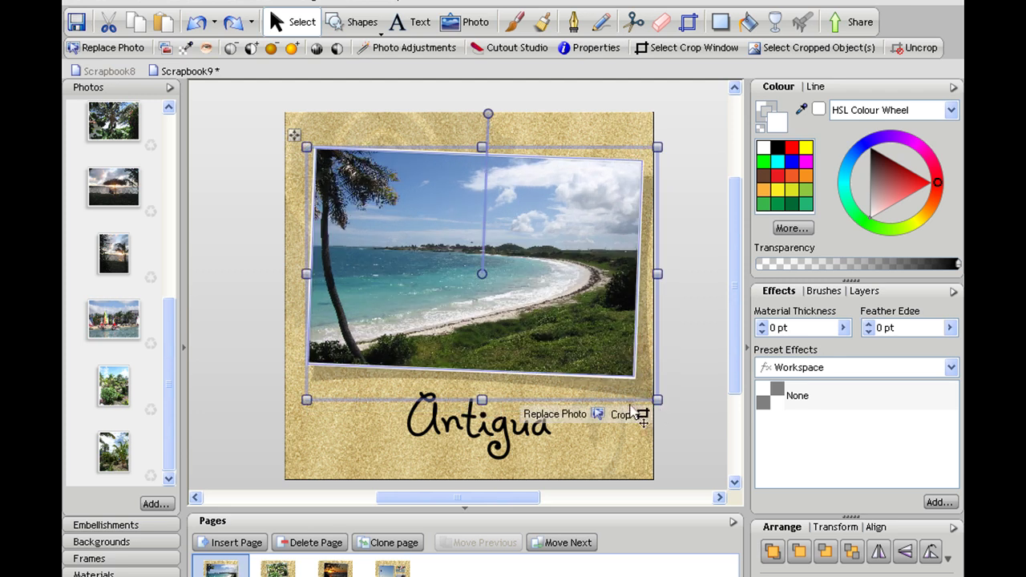
Step: Add a blank photo frame to the cover and fill it with the kayak photo
left_click(112, 561)
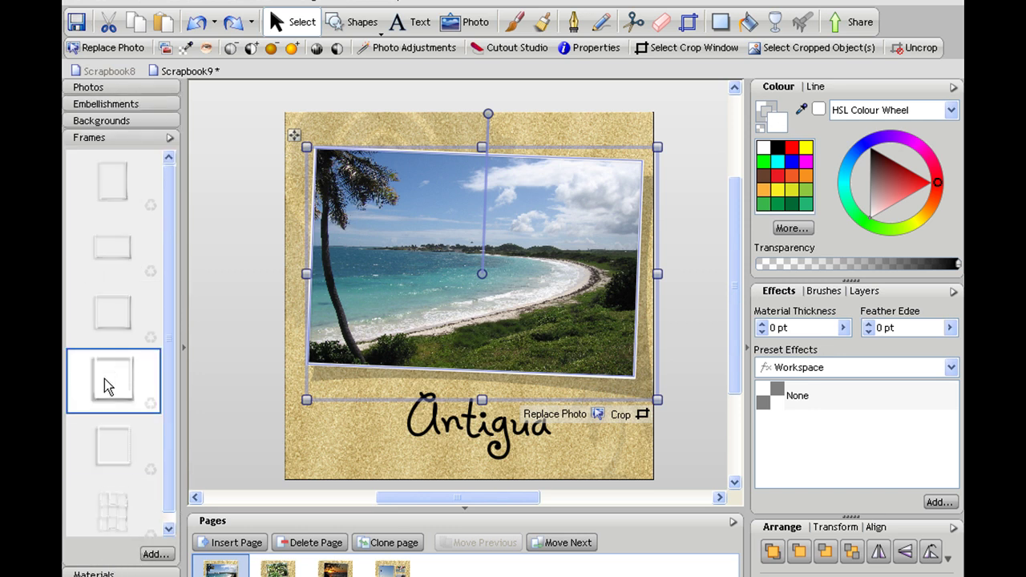
left_click_drag(104, 379, 553, 337)
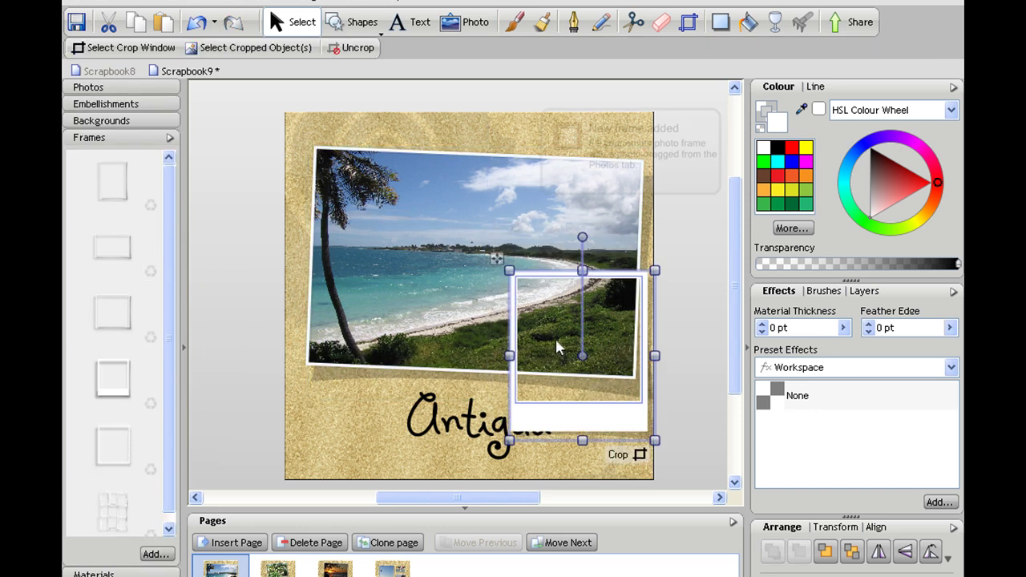
left_click(115, 86)
left_click_drag(173, 371, 114, 137)
left_click_drag(325, 196, 553, 319)
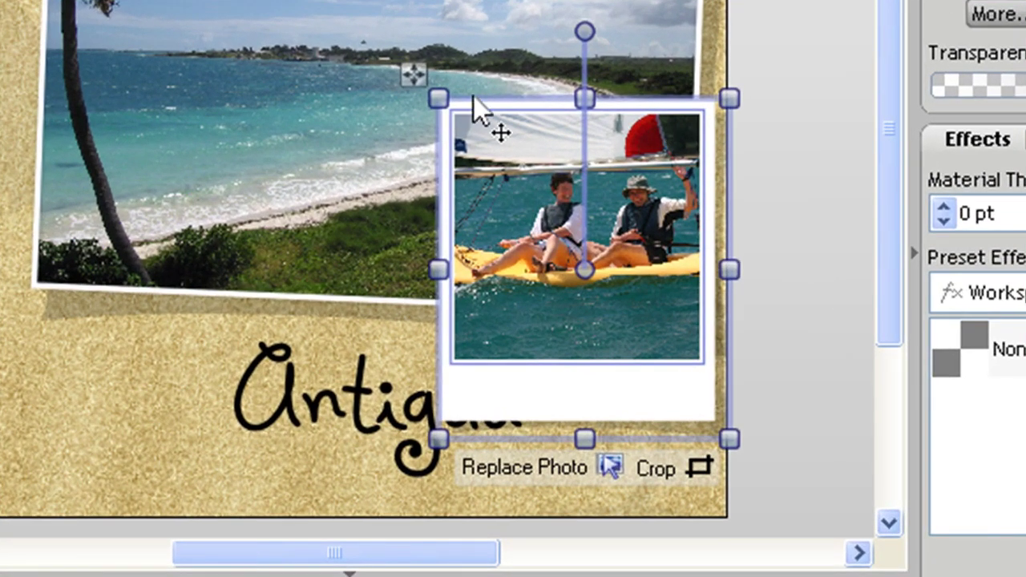
Step: Shrink the kayak frame, tilt it clockwise and tuck it over the beach photo's corner
left_click_drag(440, 98, 535, 212)
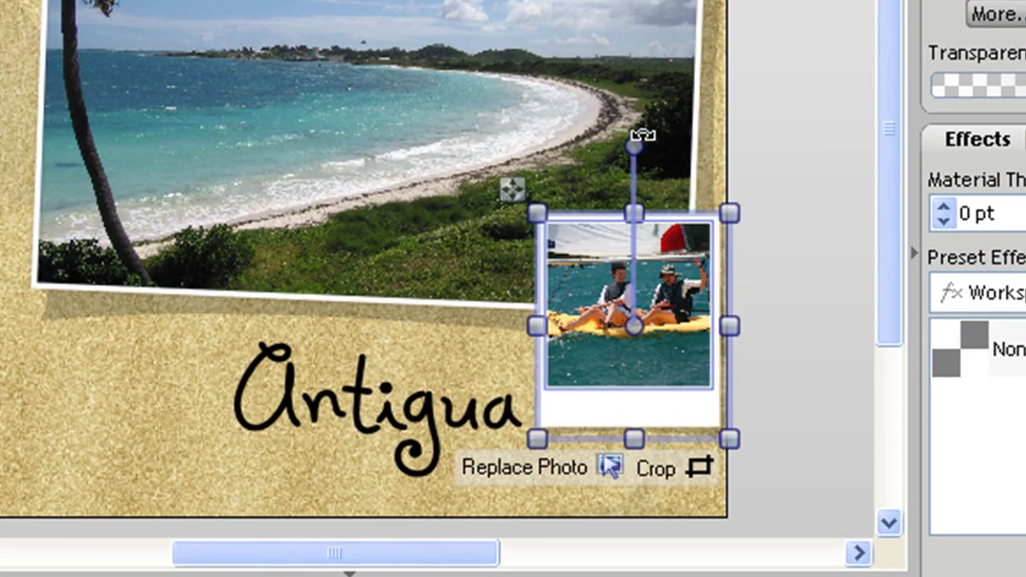
left_click_drag(633, 145, 672, 136)
left_click_drag(662, 358, 639, 314)
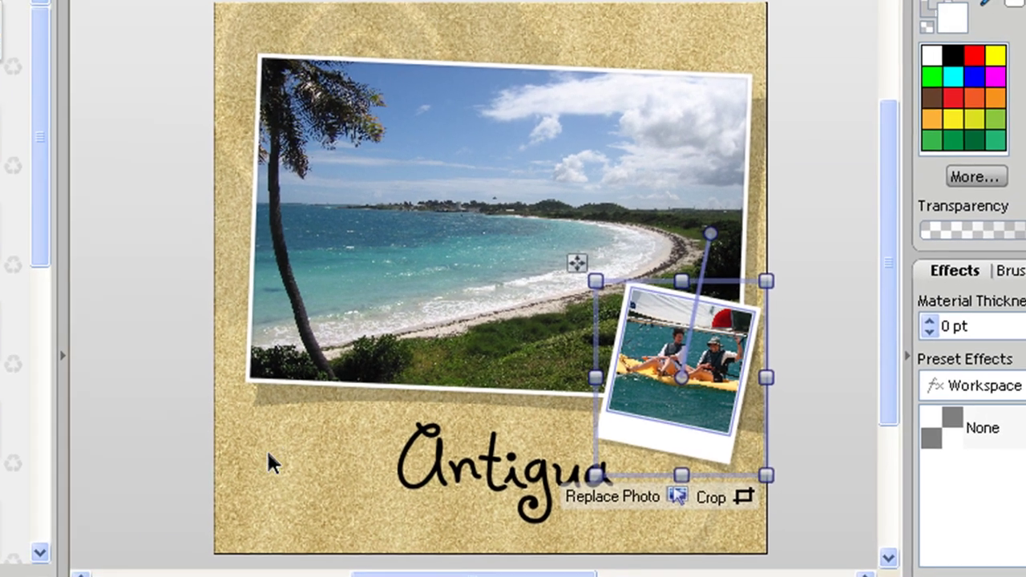
left_click(69, 377)
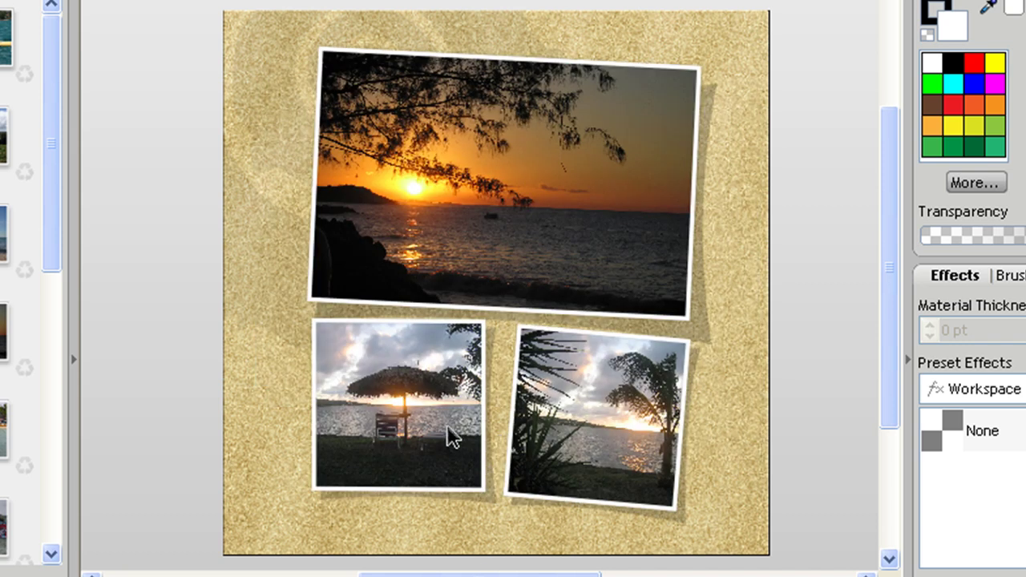
Step: Shift page 3's two lower sunset photos left and try a palm embellishment
left_click_drag(447, 430, 409, 423)
mouse_move(580, 451)
left_mouse_down()
mouse_move(588, 444)
mouse_move(567, 439)
left_mouse_up()
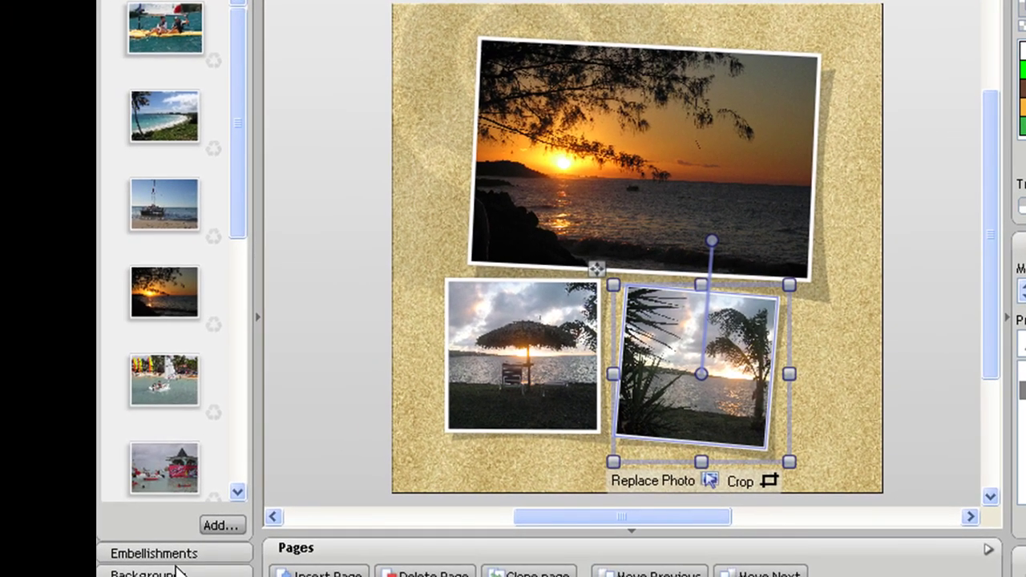
left_click(160, 553)
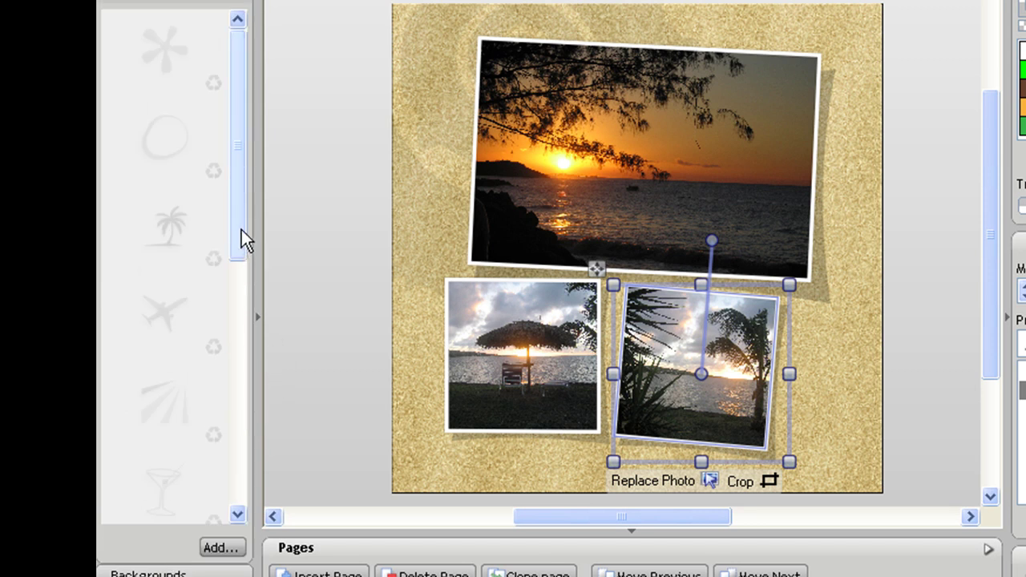
left_click_drag(241, 229, 231, 481)
left_click_drag(185, 327, 825, 394)
Step: Crop the catamaran photo, shifting the image right to re-centre it in its frame
left_click(867, 228)
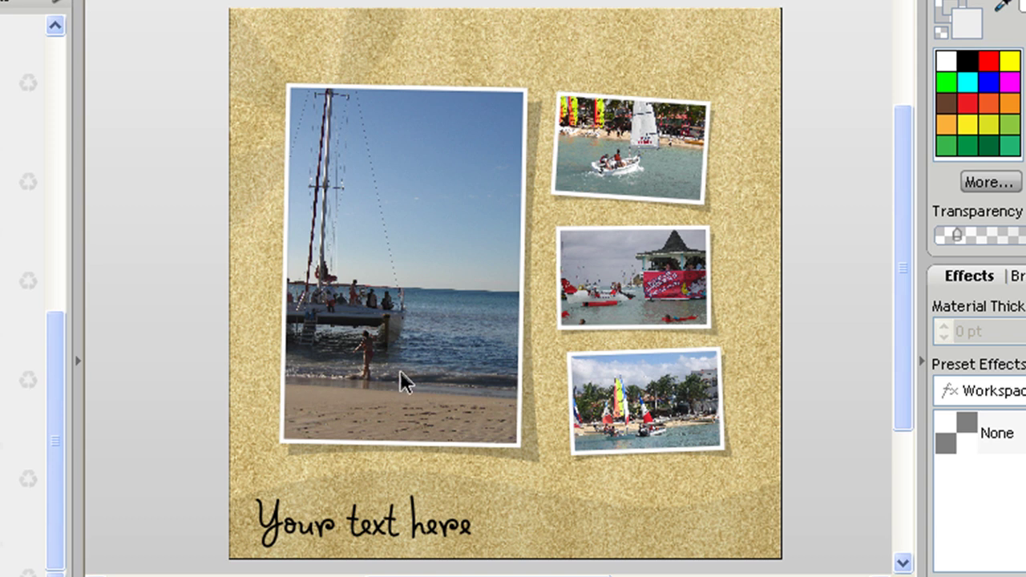
left_click(400, 383)
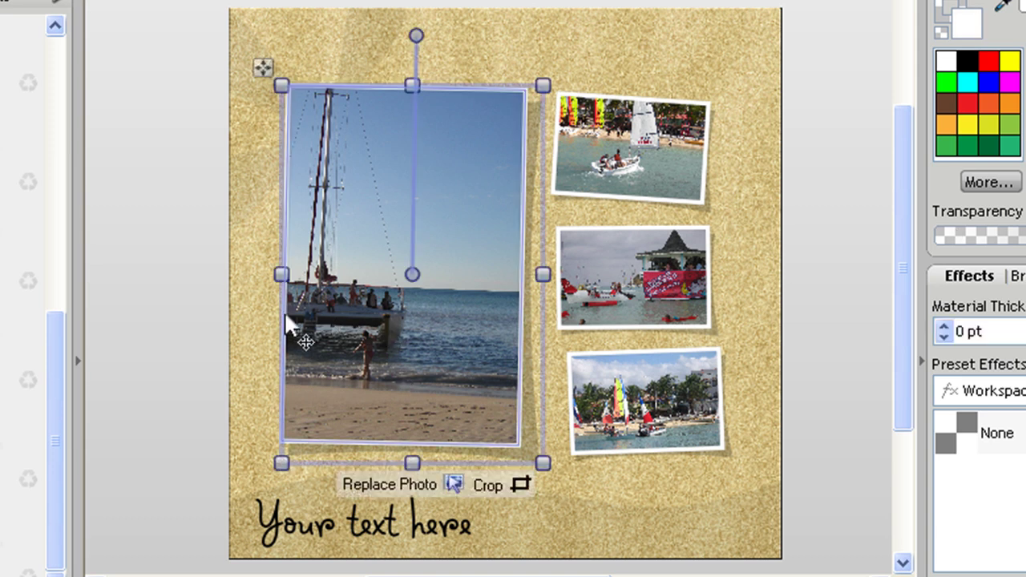
left_click(519, 486)
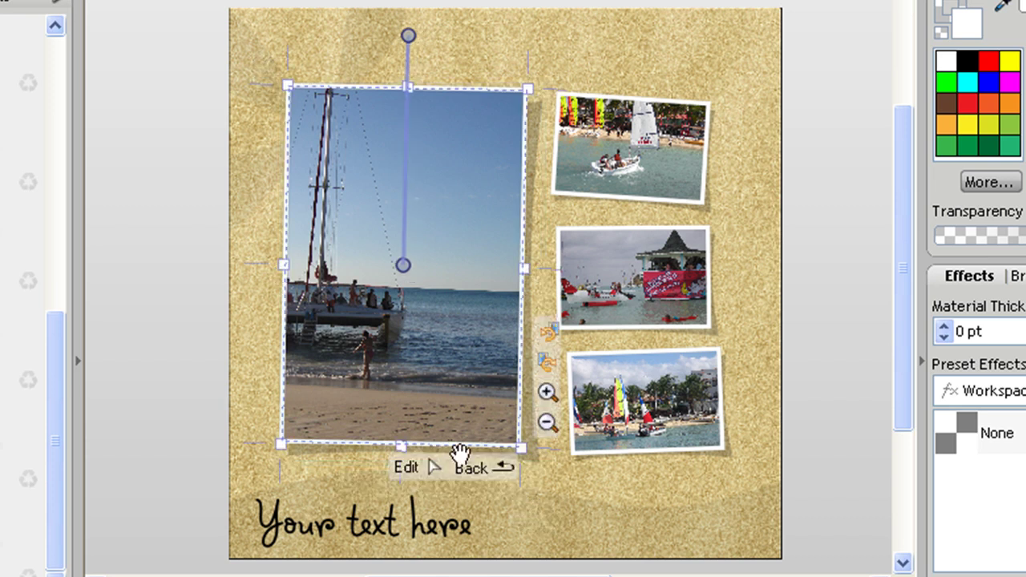
left_click_drag(351, 316, 435, 314)
Step: Crop the sailing dinghy photo tighter with three zoom-ins, panning the boat up and right
left_click(669, 192)
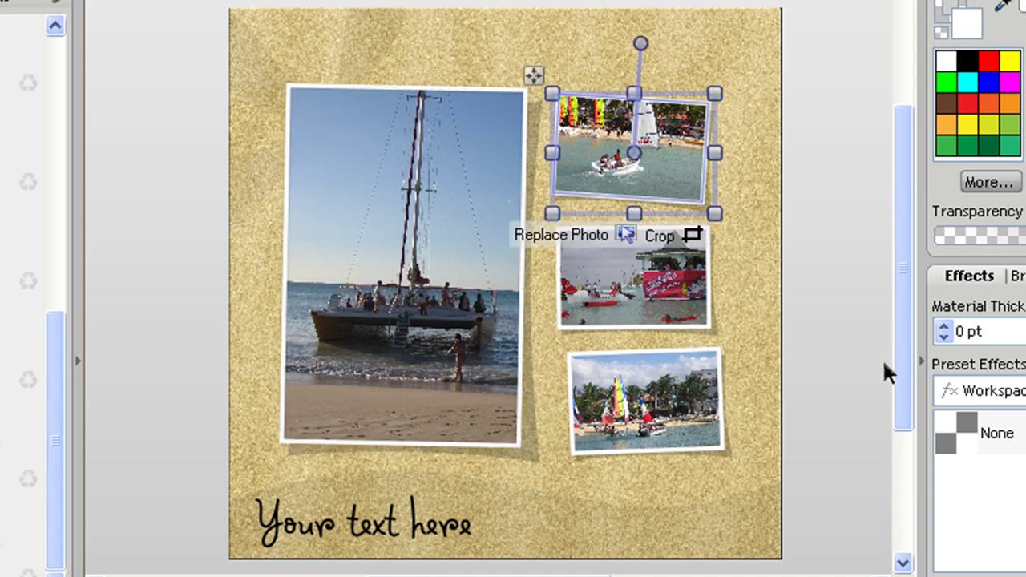
left_click_drag(522, 54, 763, 258)
left_click(491, 343)
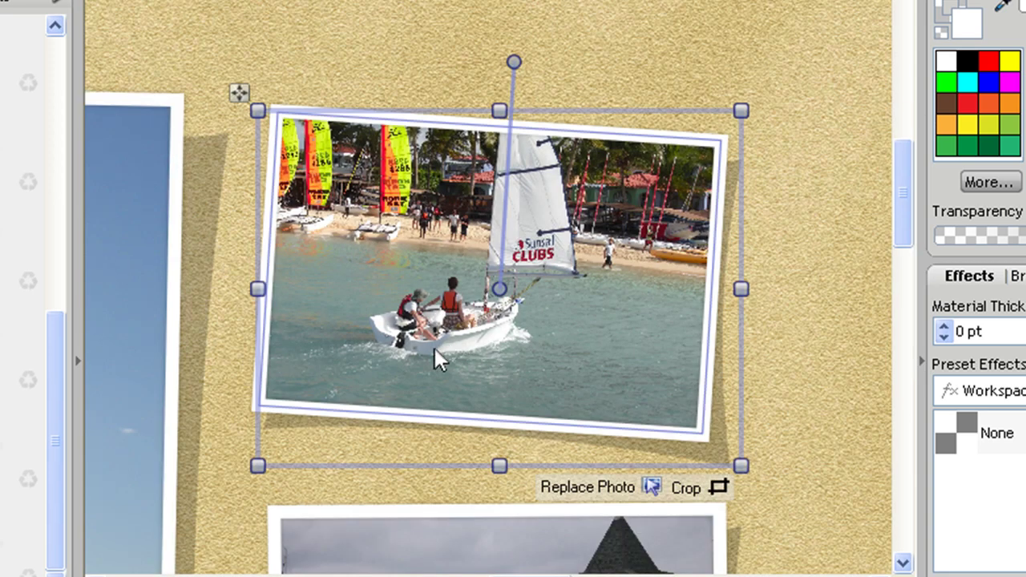
left_click(715, 489)
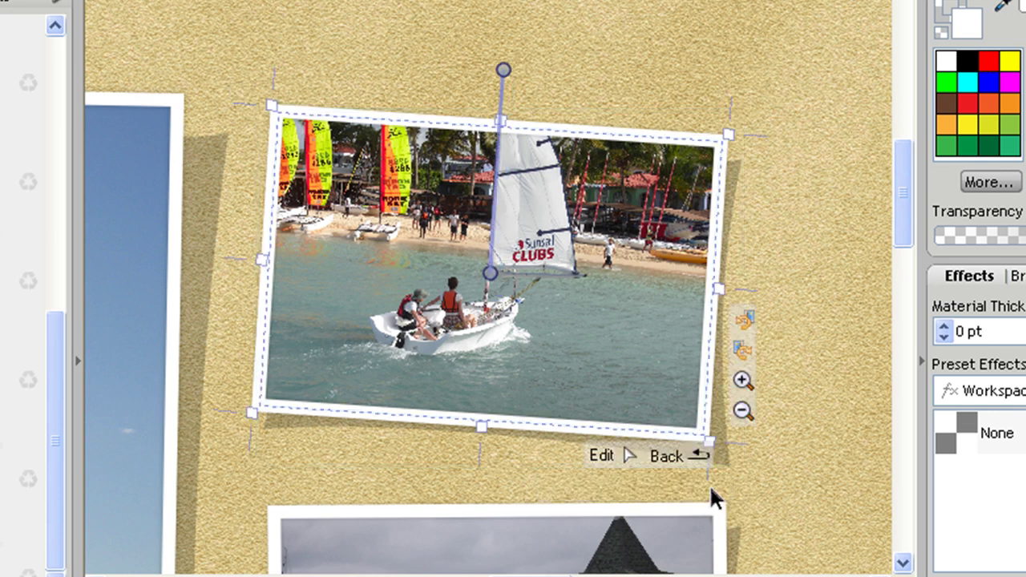
left_click(743, 383)
left_click(743, 382)
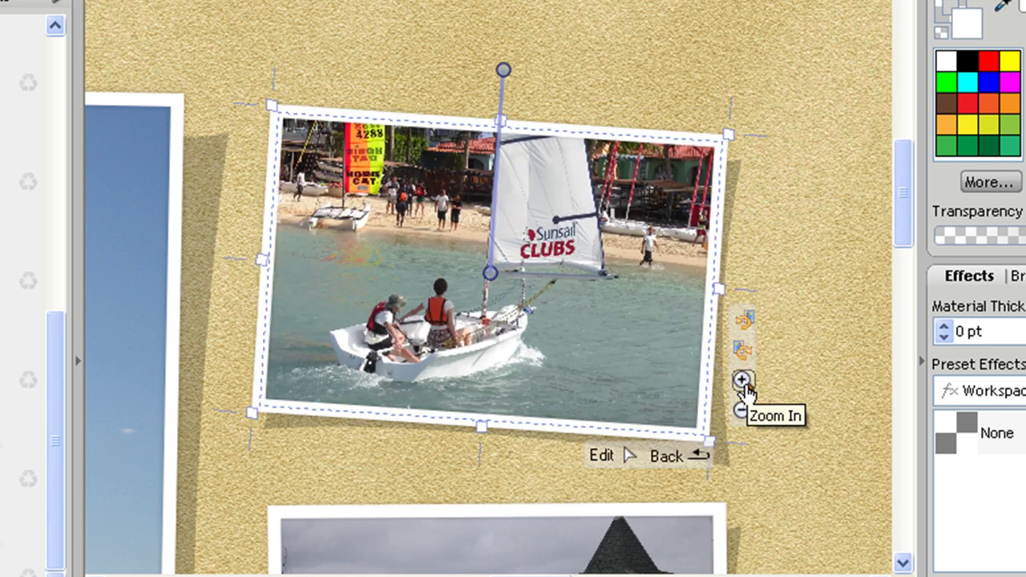
left_click(744, 383)
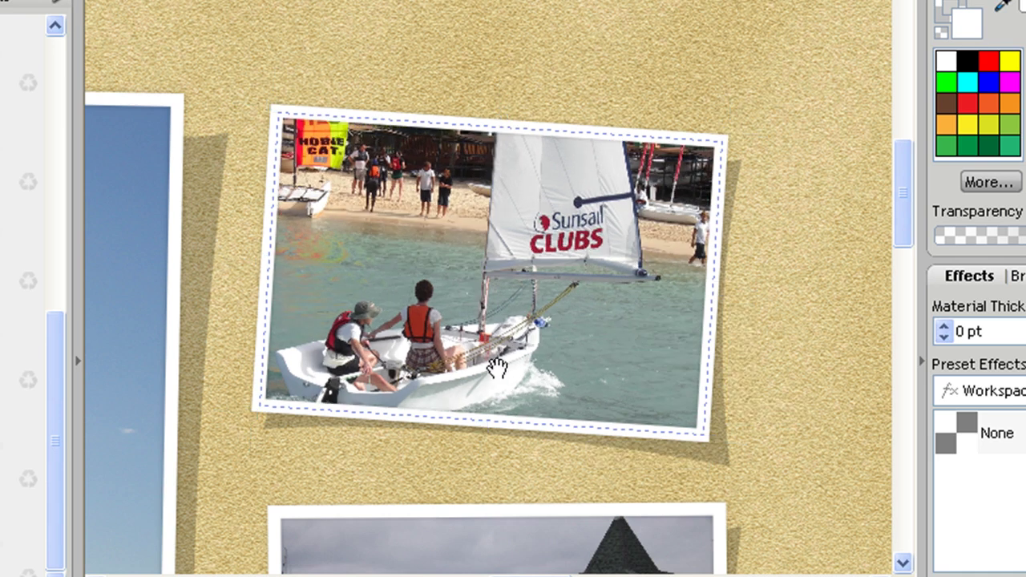
left_click_drag(499, 360, 511, 335)
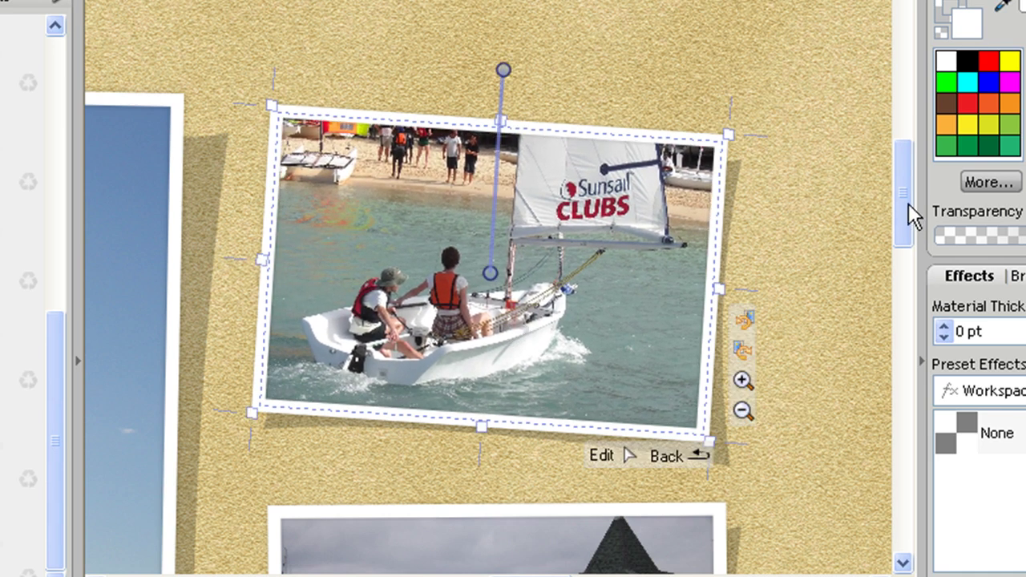
left_click_drag(908, 203, 909, 285)
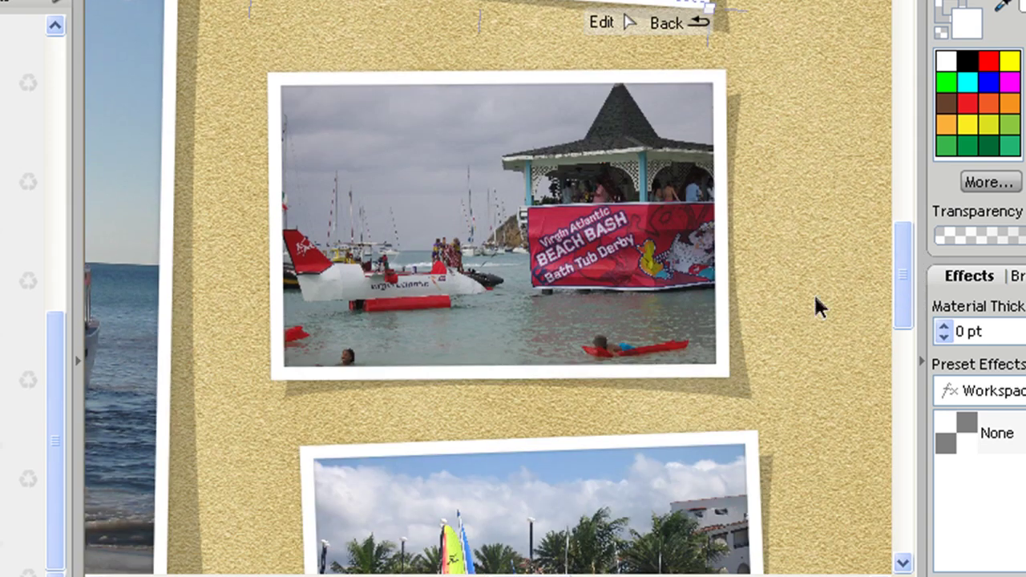
Step: Auto-level the Beach Bash and catamaran photos, then brighten the catamaran twice
left_click(631, 272)
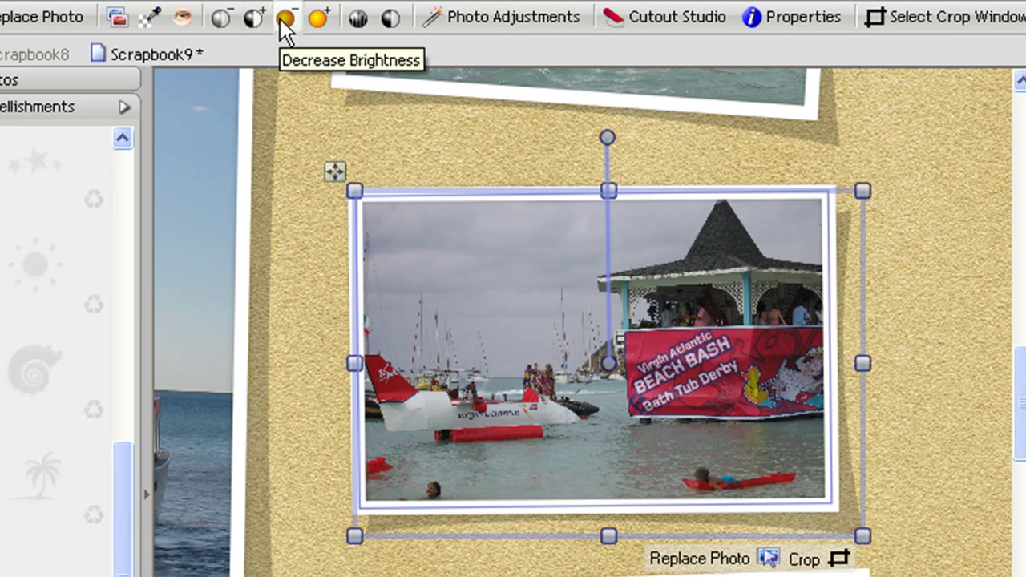
left_click(358, 19)
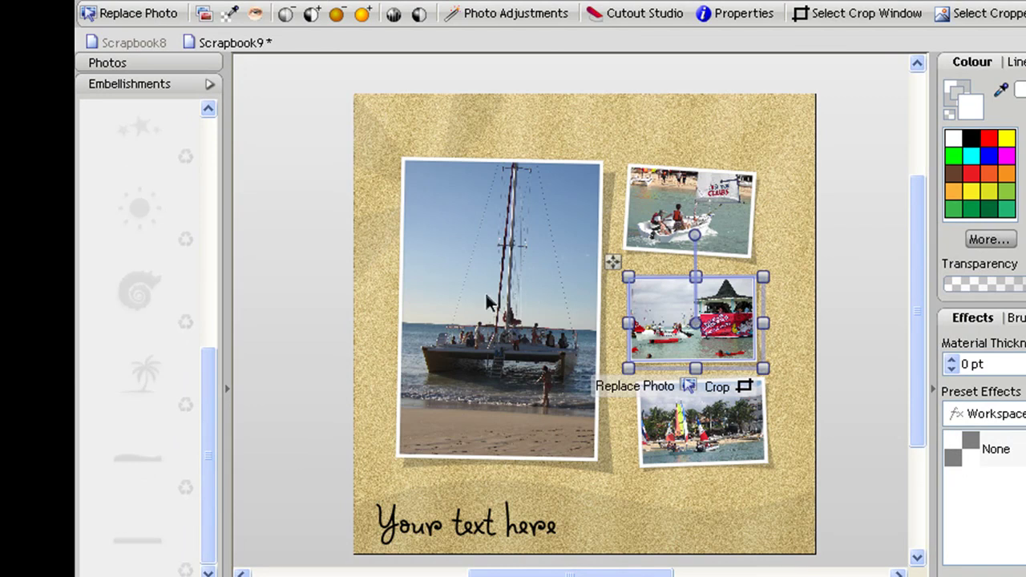
left_click(523, 323)
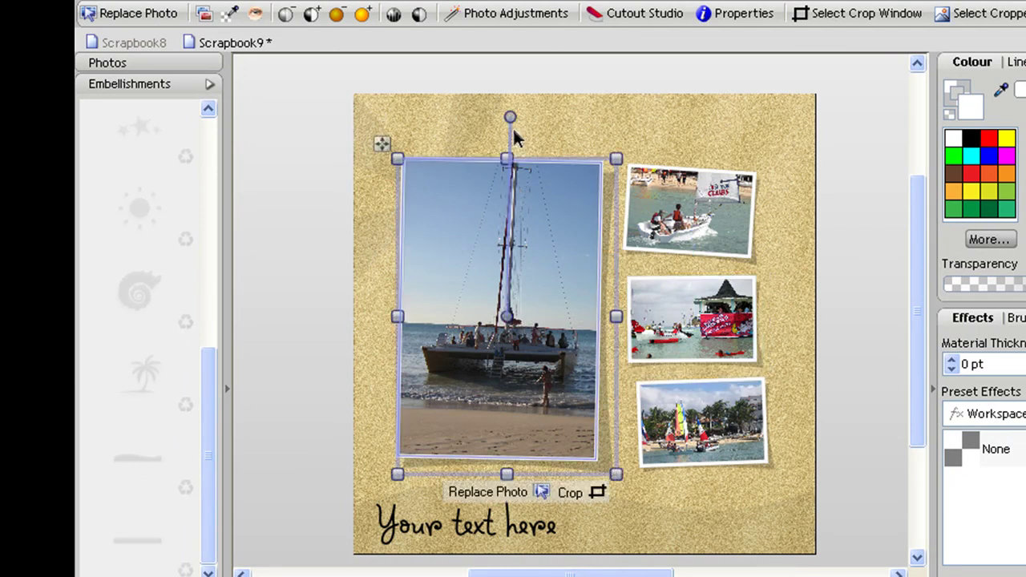
left_click(393, 16)
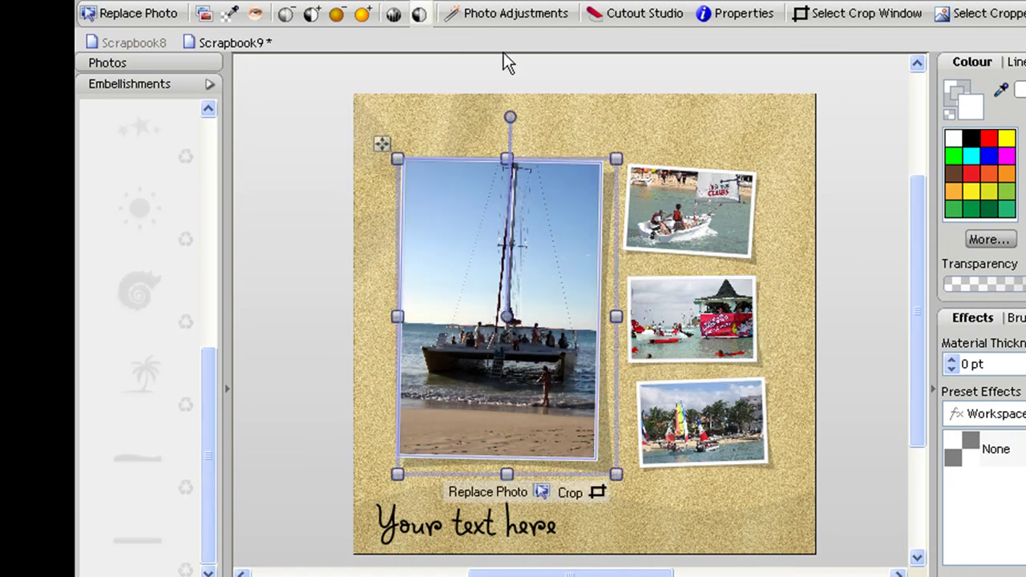
left_click(363, 16)
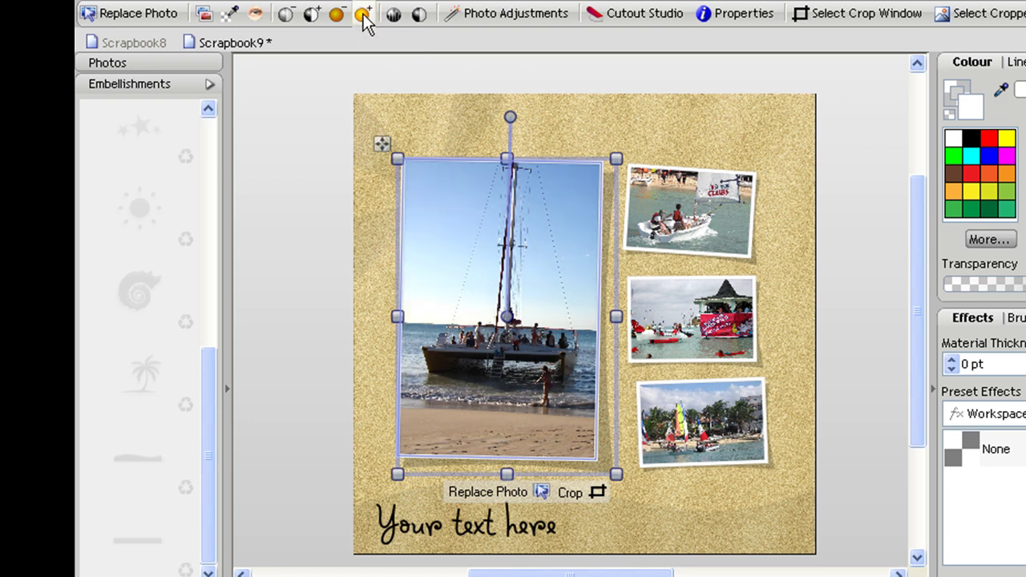
left_click(363, 16)
Step: Replace the 'Your text here' placeholder beneath the catamaran photos with 'On the water'
left_click(731, 525)
left_click(404, 536)
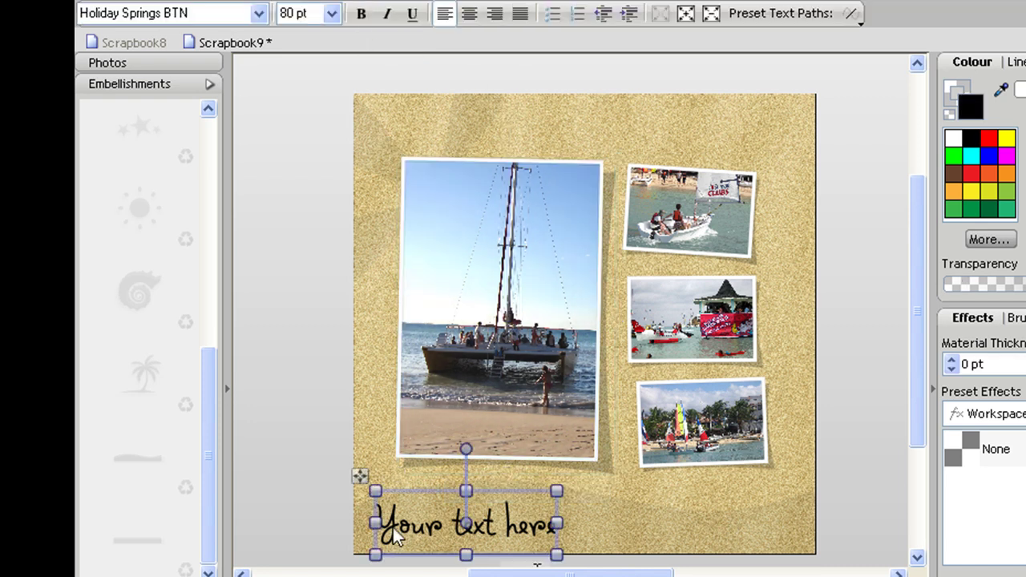
left_click(411, 525)
left_click_drag(377, 525, 555, 530)
type("On the water")
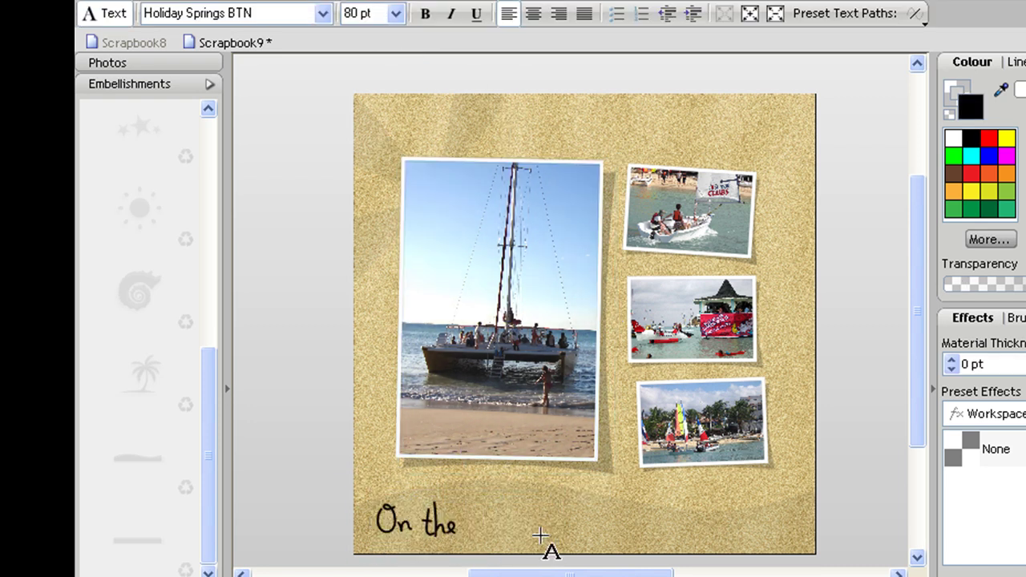
left_click(295, 470)
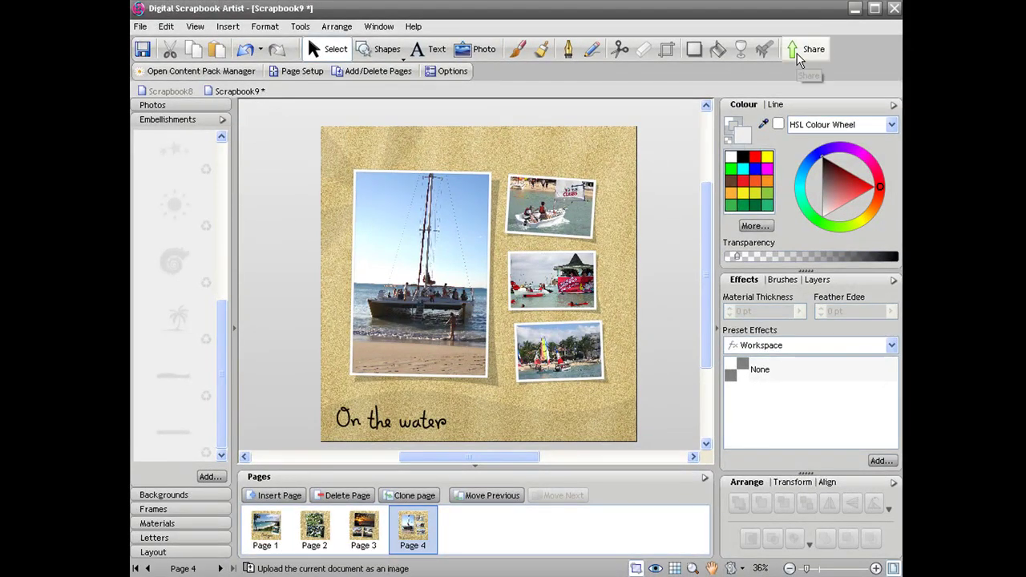
Step: Upload all four ticked Antigua pages to DaisyTrail through Share
left_click(806, 52)
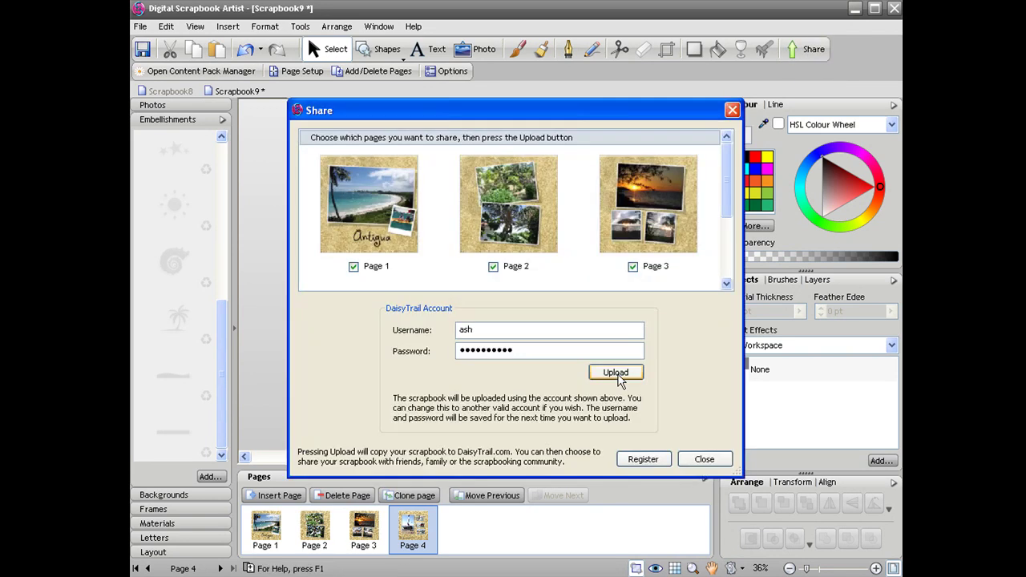
left_click(617, 375)
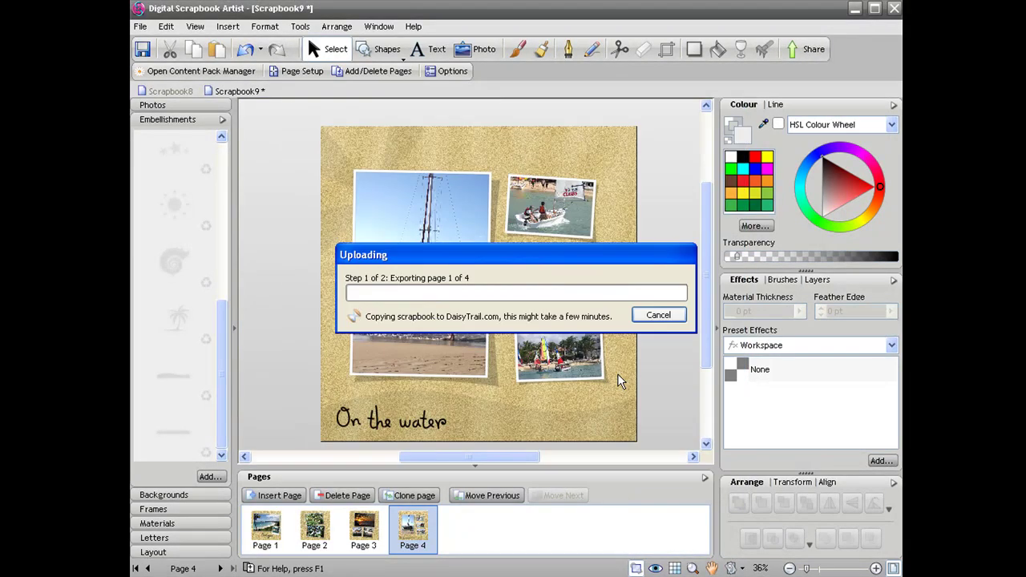